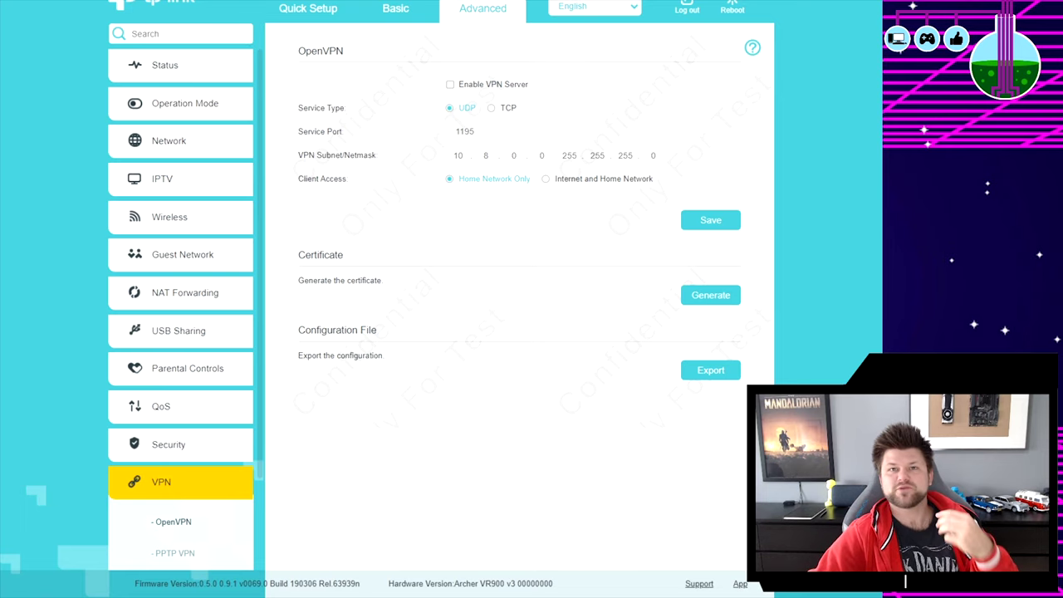
# Return to the Advanced status page and expand the VPN section in the sidebar
pyautogui.click(469, 9)
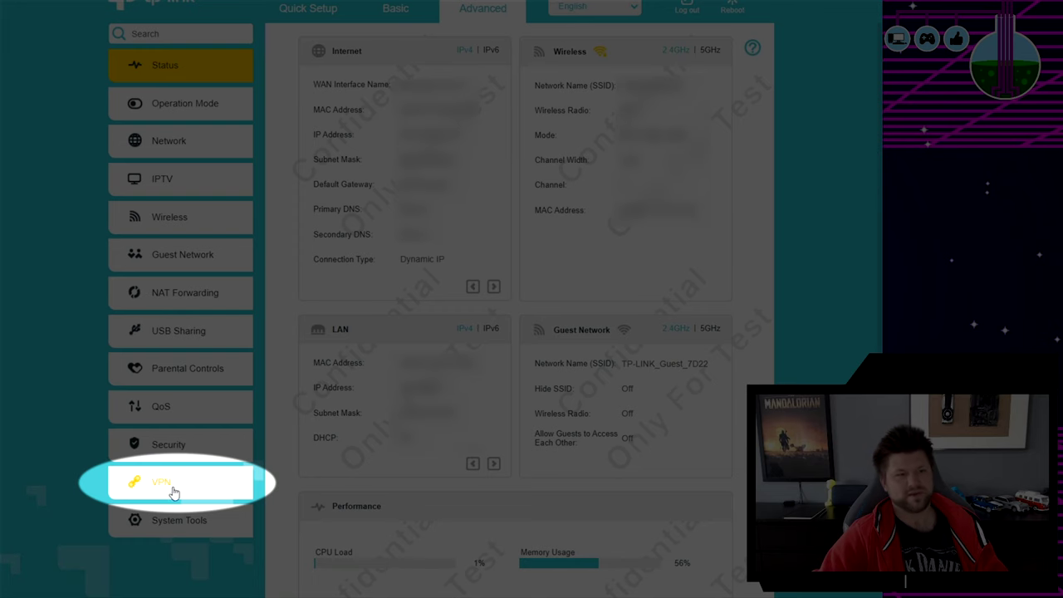
pyautogui.click(172, 486)
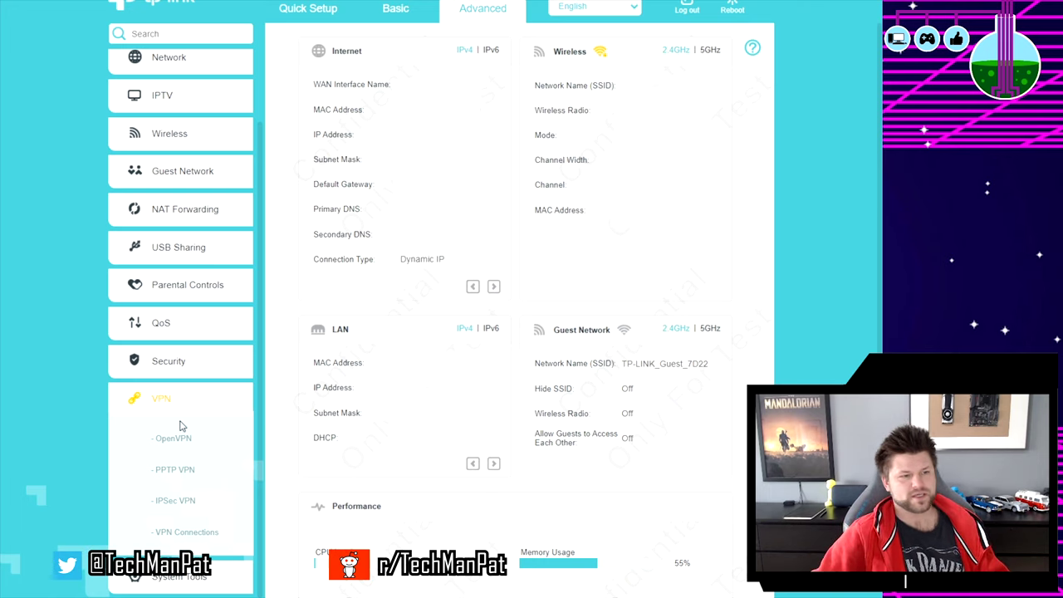
# Enable the OpenVPN server with UDP, port 1195 and subnet 10.8.0.0 left unchanged
pyautogui.click(174, 438)
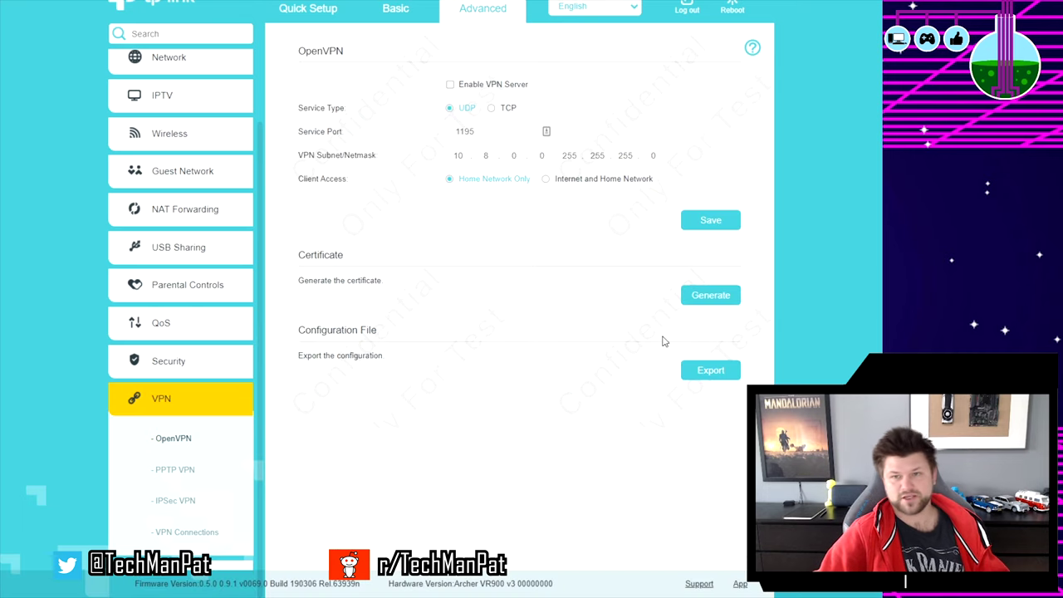
pyautogui.click(450, 86)
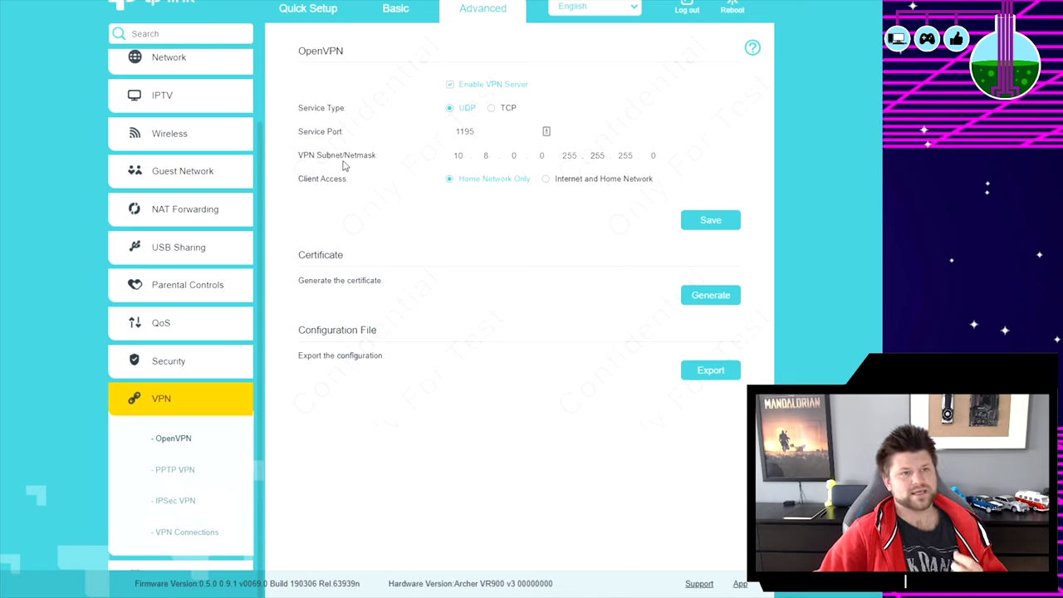
pyautogui.moveTo(373, 158); pyautogui.dragTo(286, 156)
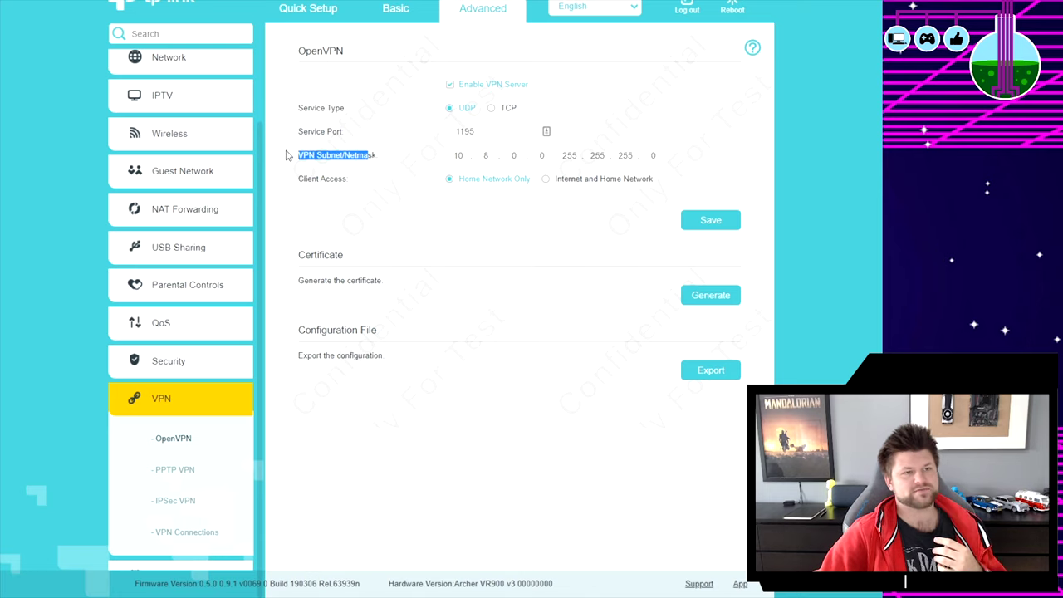
pyautogui.moveTo(371, 162); pyautogui.dragTo(296, 156)
pyautogui.click(335, 163)
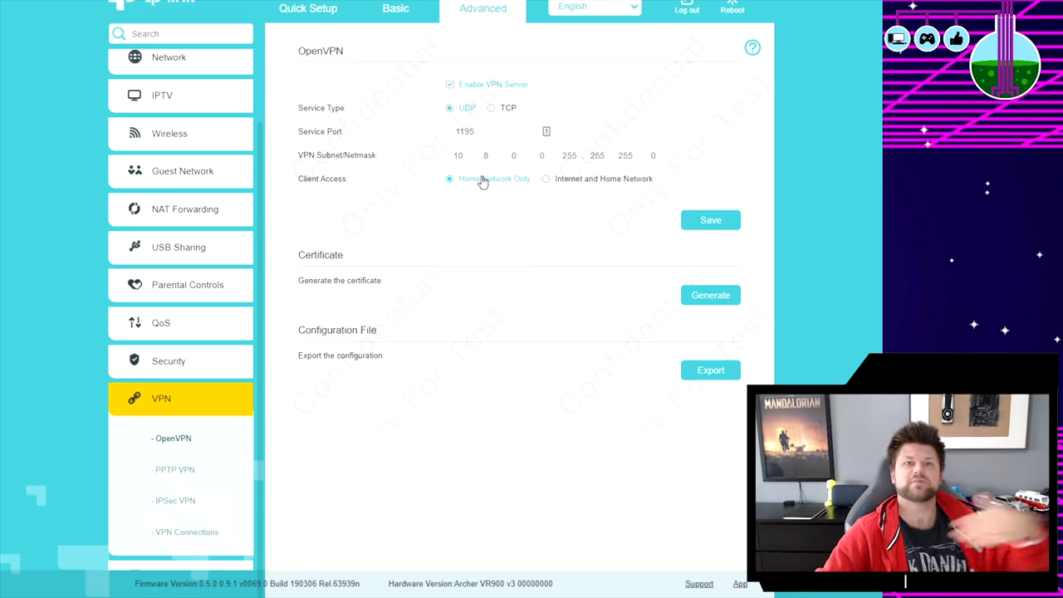
# Set Client Access to Internet and Home Network and save the OpenVPN settings
pyautogui.click(575, 180)
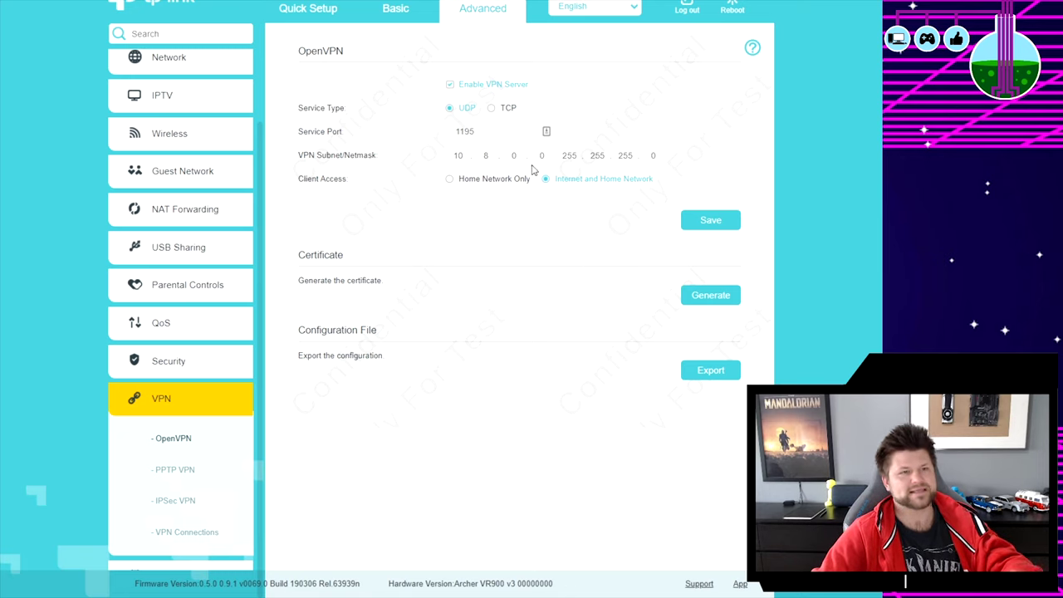
pyautogui.click(704, 220)
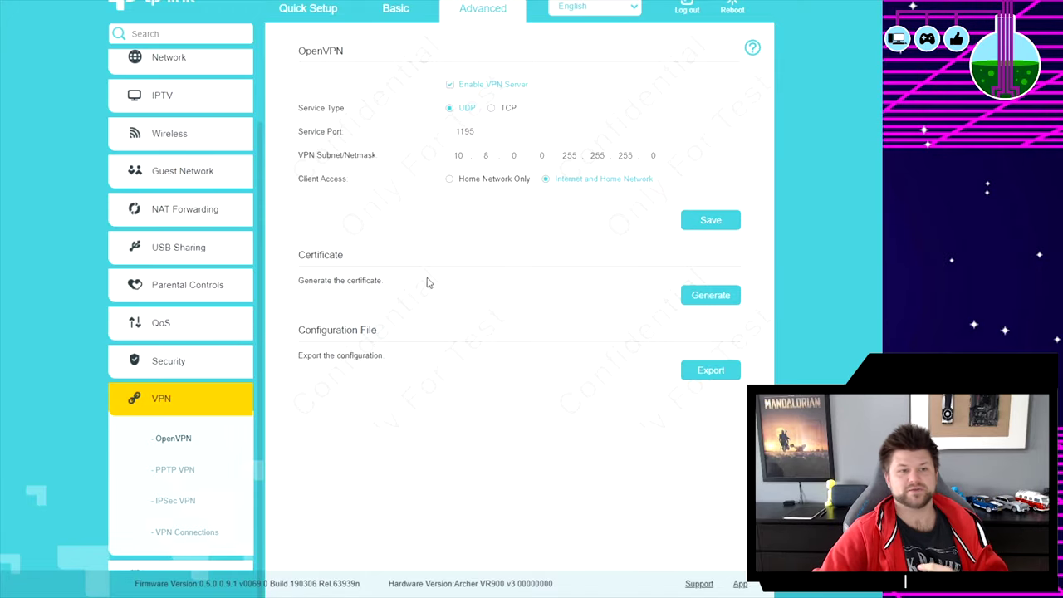
pyautogui.moveTo(296, 287); pyautogui.dragTo(436, 294)
pyautogui.click(296, 379)
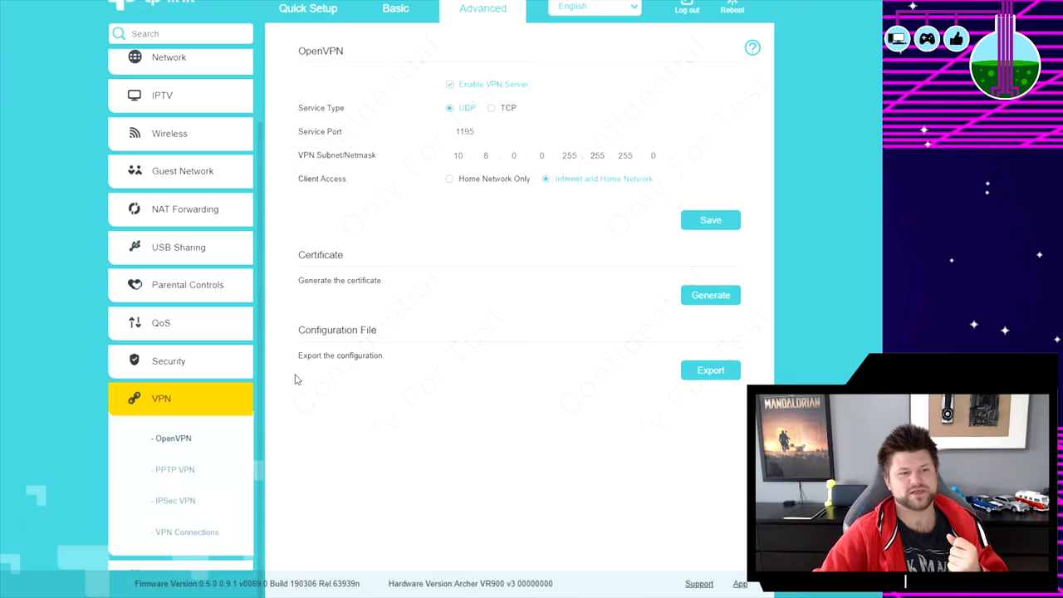
pyautogui.moveTo(300, 363); pyautogui.dragTo(396, 385)
pyautogui.click(396, 385)
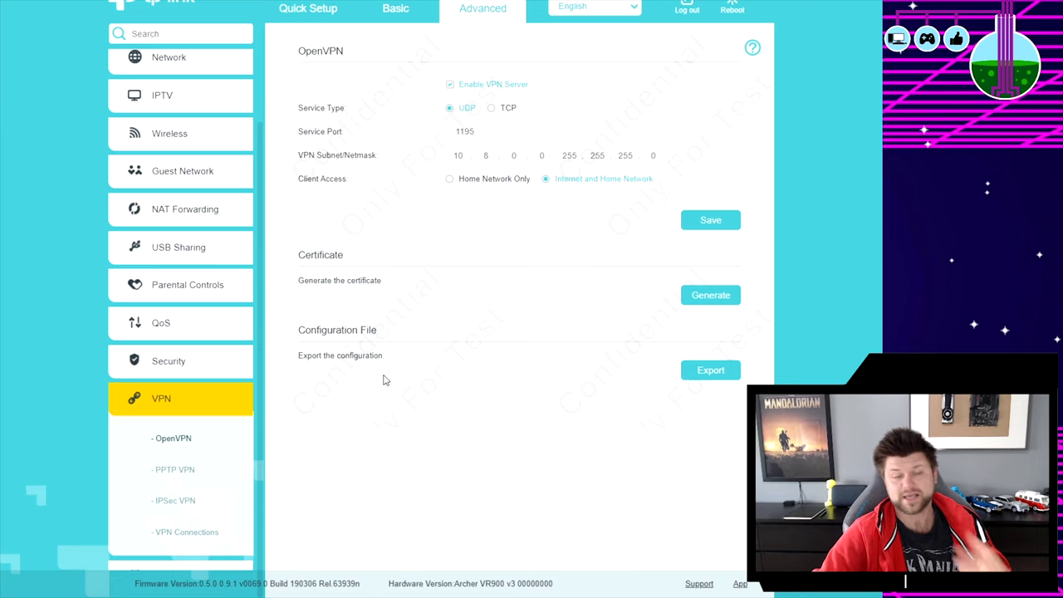
# Generate the OpenVPN server certificate and wait for it to succeed
pyautogui.click(711, 301)
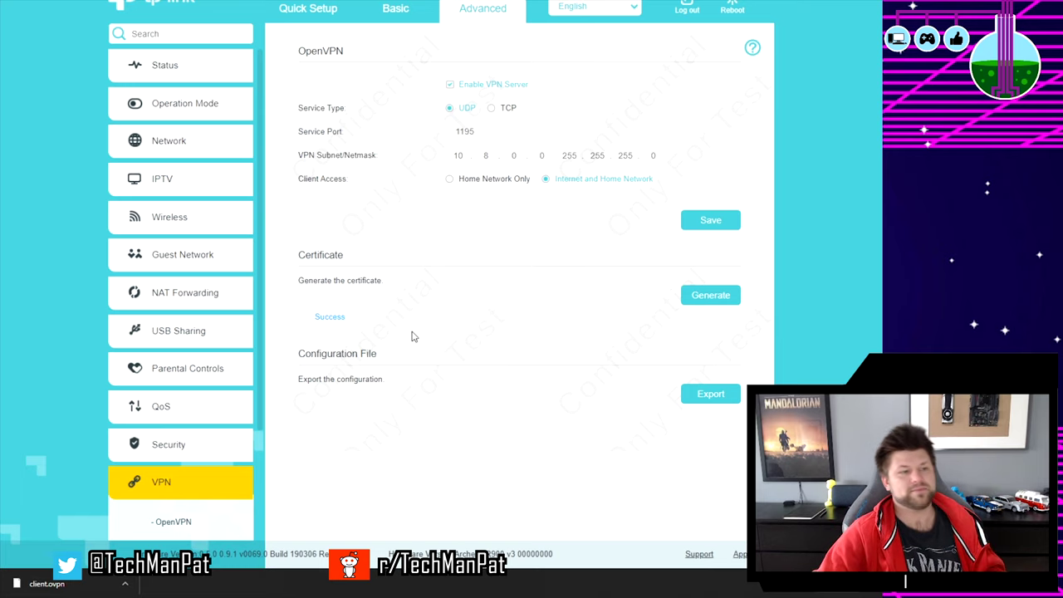
pyautogui.scroll(-3, 184, 330)
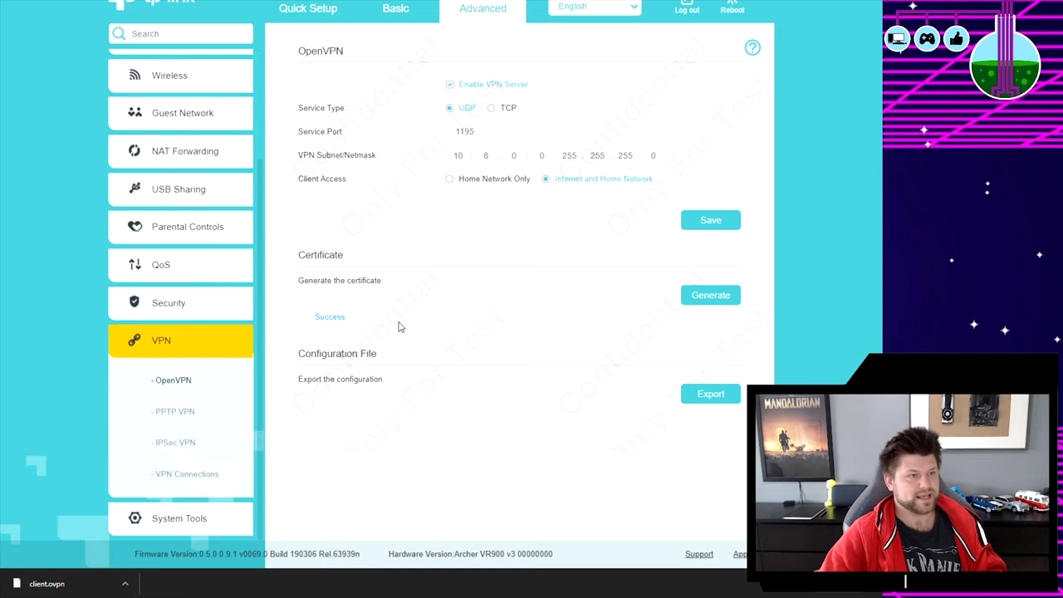
pyautogui.scroll(3, 259, 318)
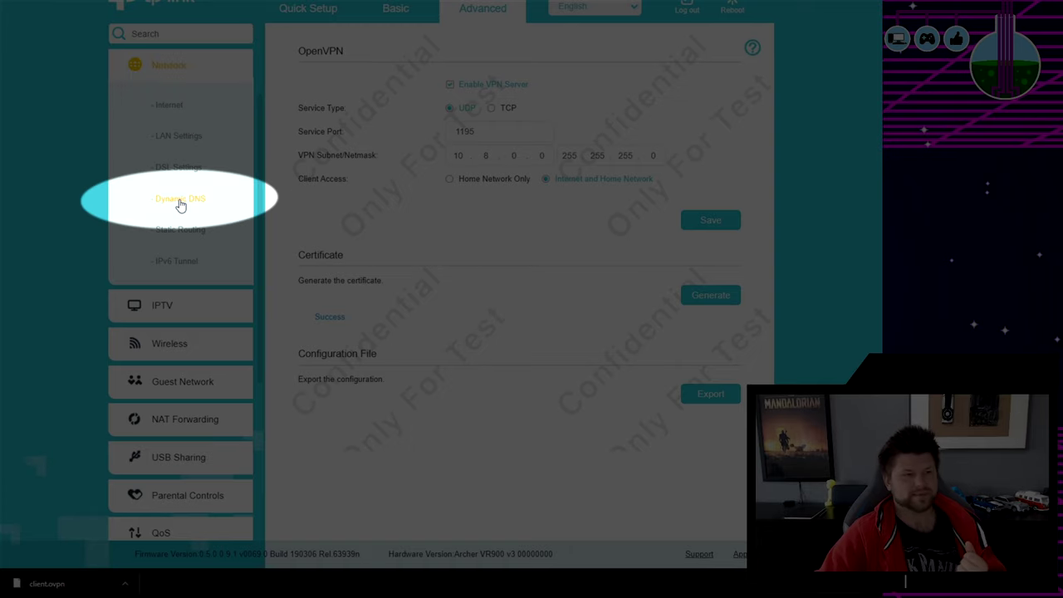
# Sign in to TP-Link Cloud and open Advanced > Network > Dynamic DNS
pyautogui.click(180, 202)
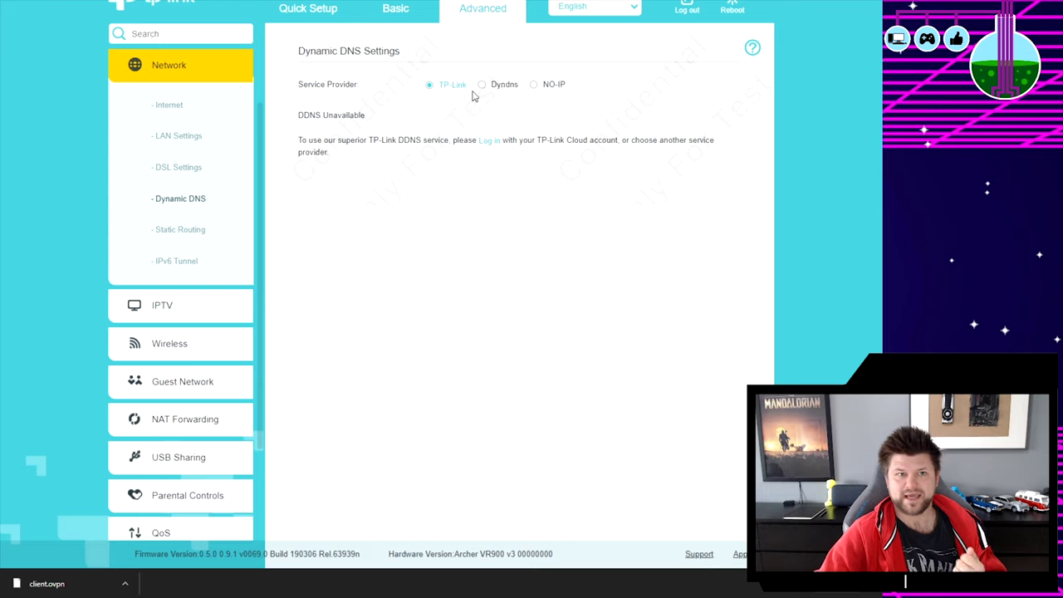
pyautogui.click(489, 141)
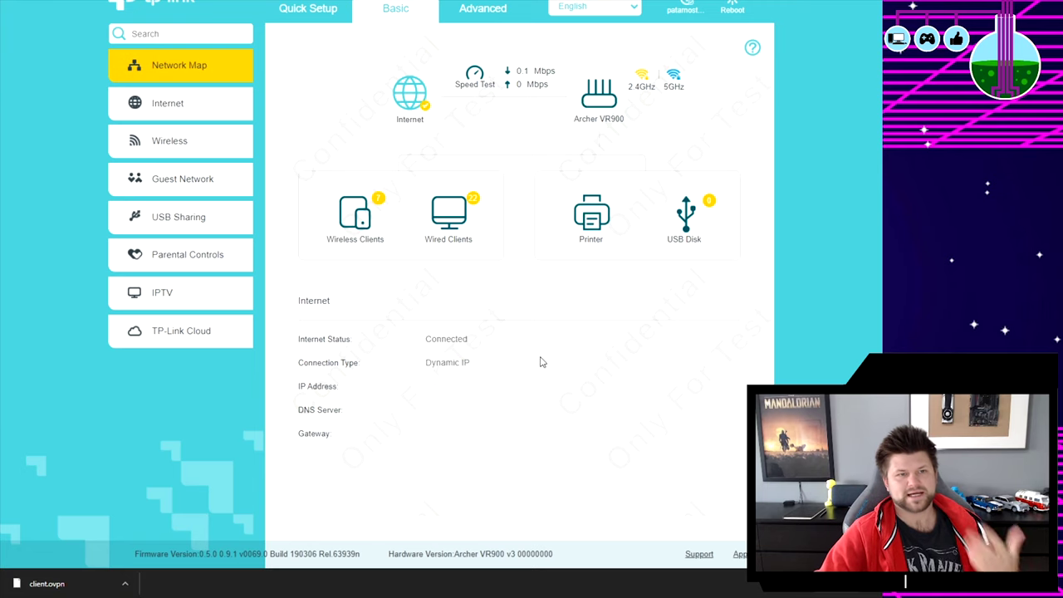
pyautogui.click(199, 116)
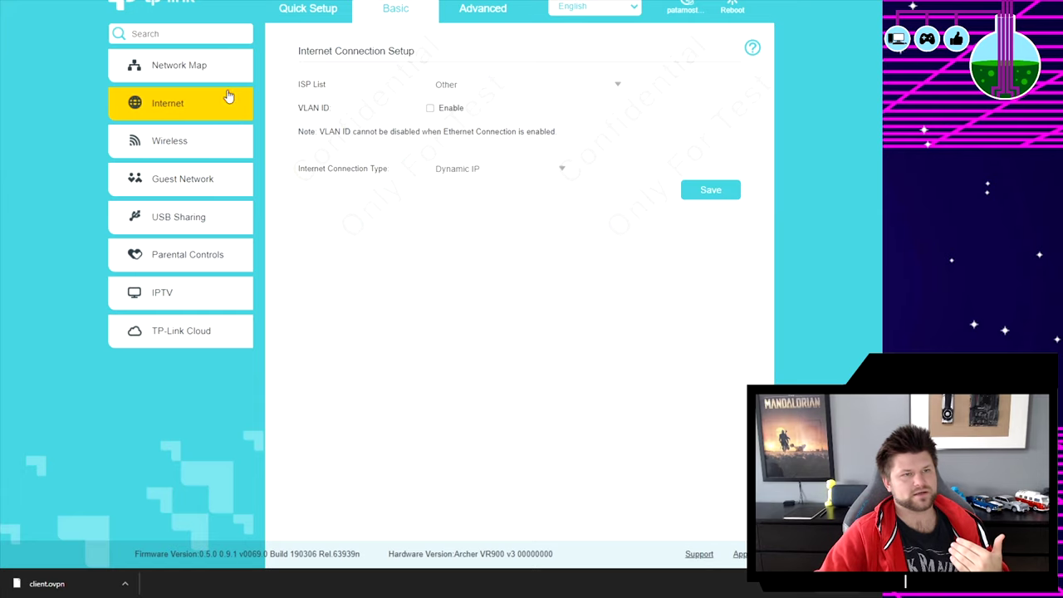
pyautogui.click(465, 13)
pyautogui.click(196, 105)
pyautogui.click(182, 140)
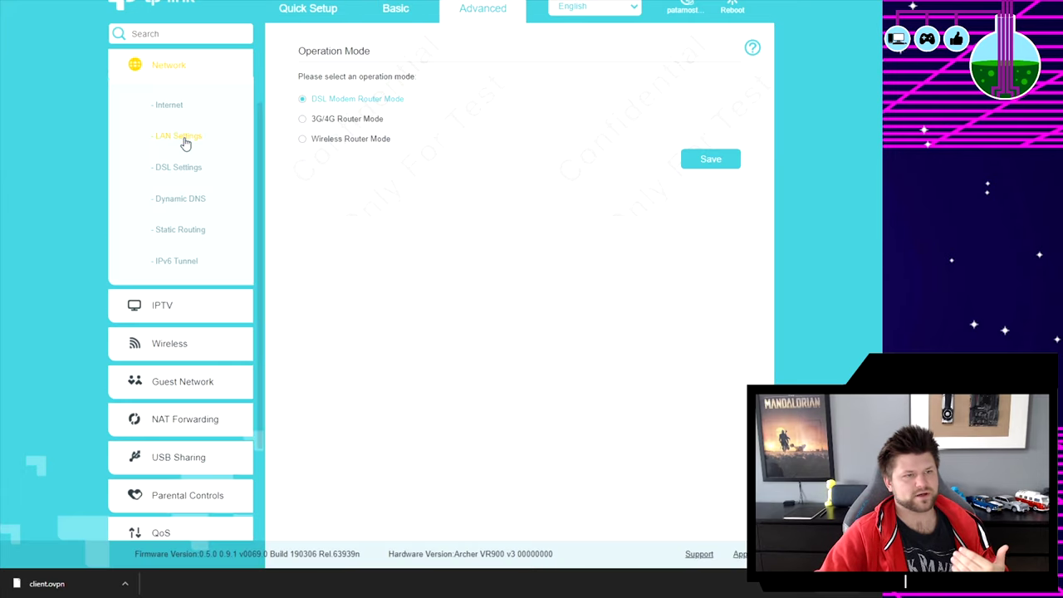
pyautogui.click(193, 200)
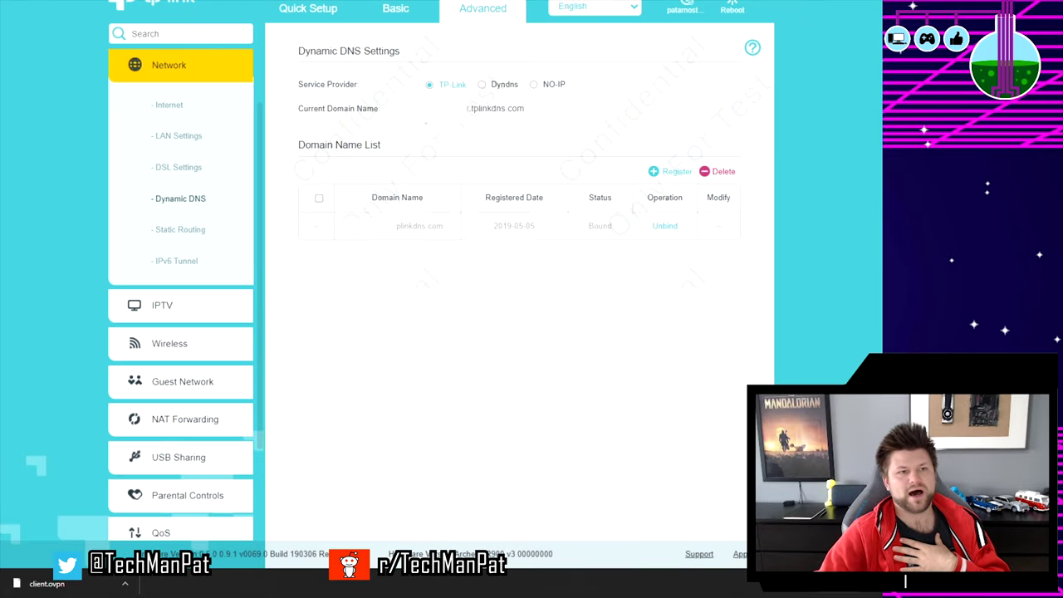
# Check the DDNS hostname, its tplinkdns.com domain and its Bound status
pyautogui.moveTo(429, 109); pyautogui.dragTo(469, 109)
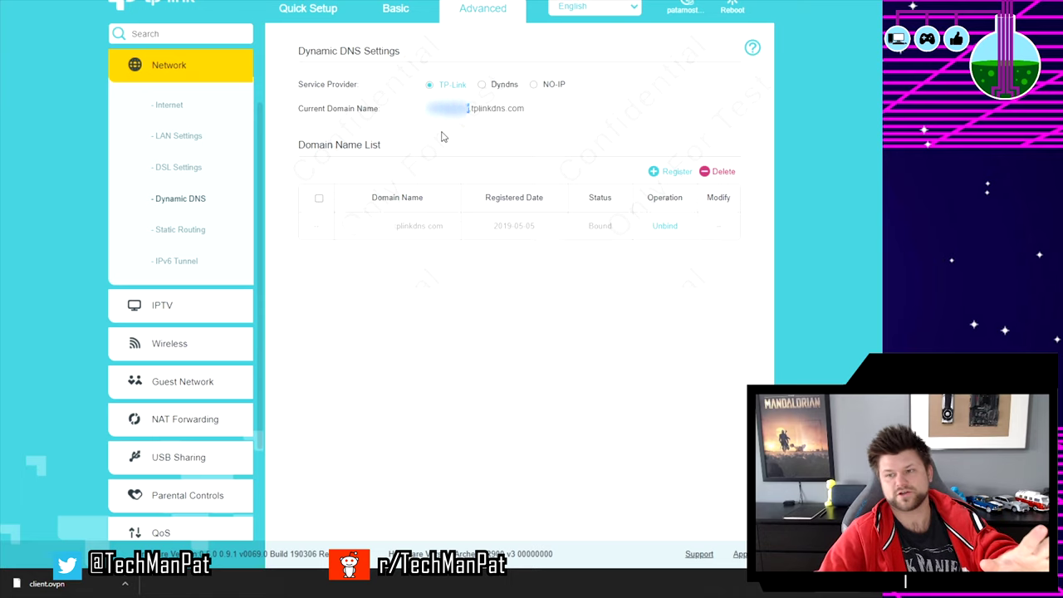
pyautogui.click(444, 137)
pyautogui.moveTo(476, 114); pyautogui.dragTo(500, 111)
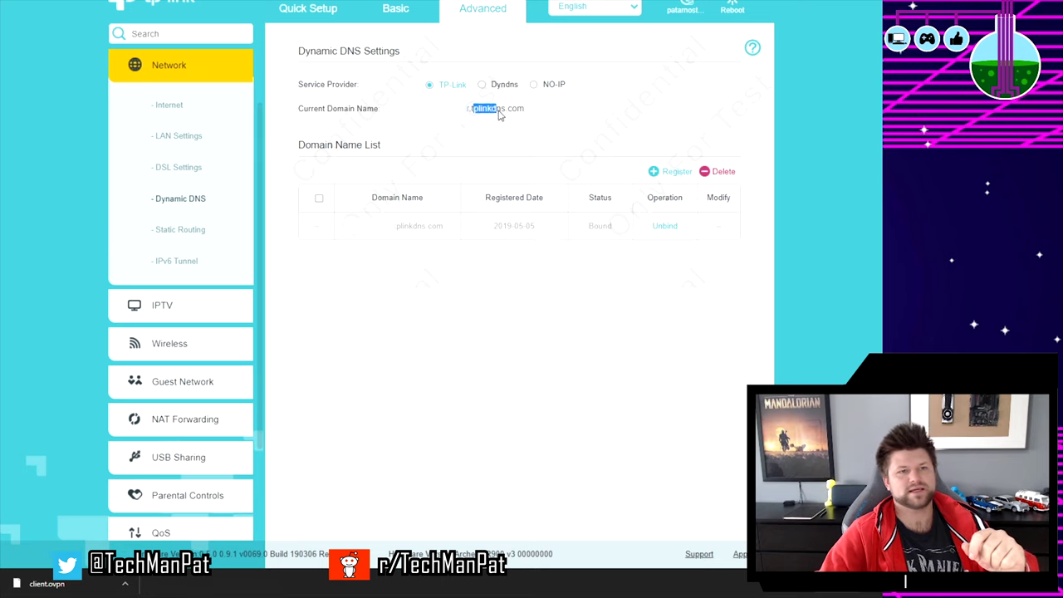
pyautogui.click(511, 113)
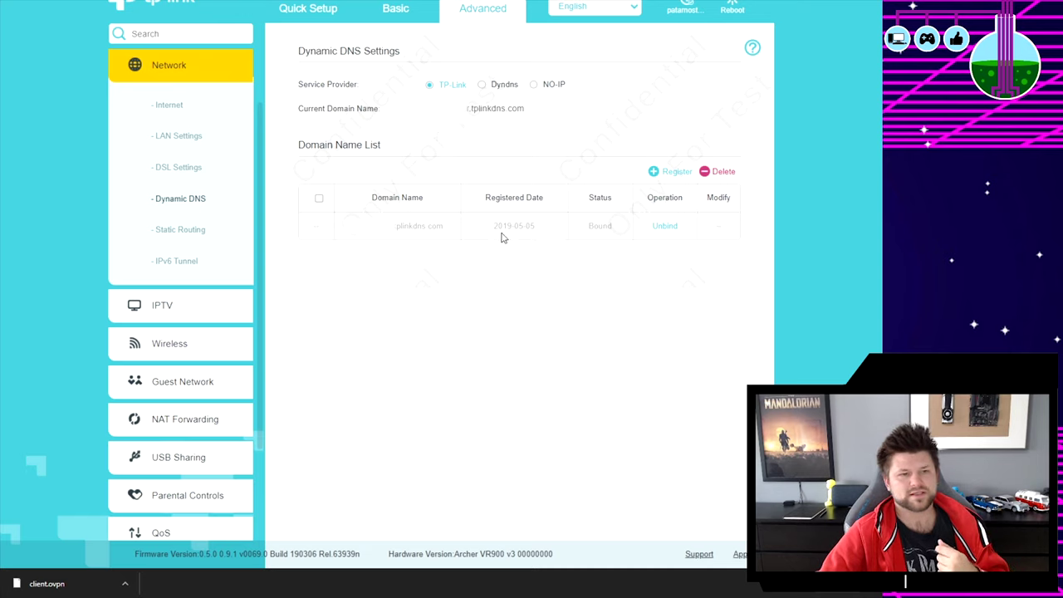
pyautogui.moveTo(588, 230); pyautogui.dragTo(623, 231)
pyautogui.click(629, 264)
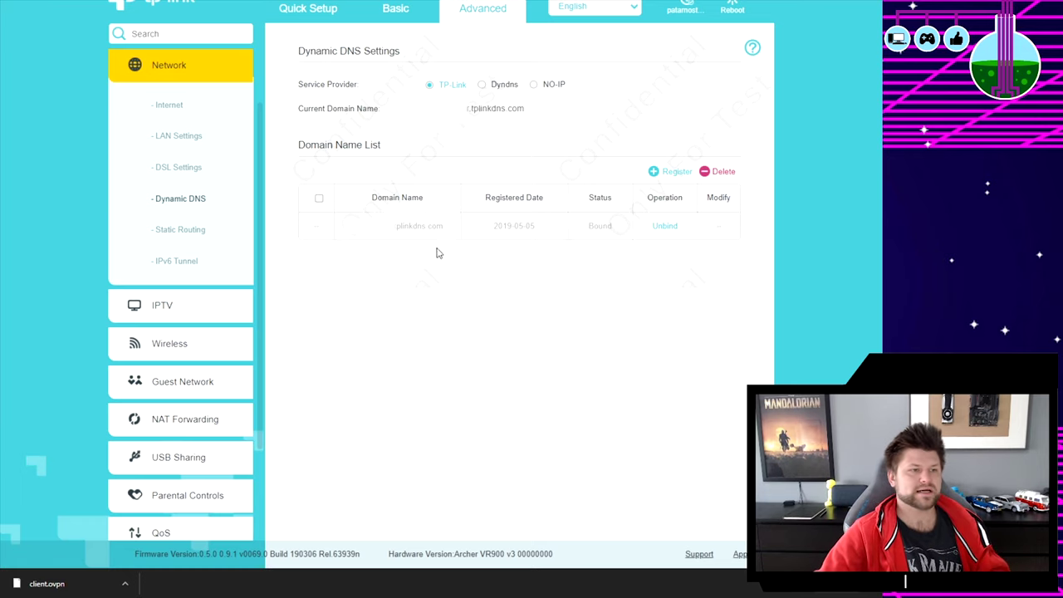
pyautogui.scroll(-1, 208, 333)
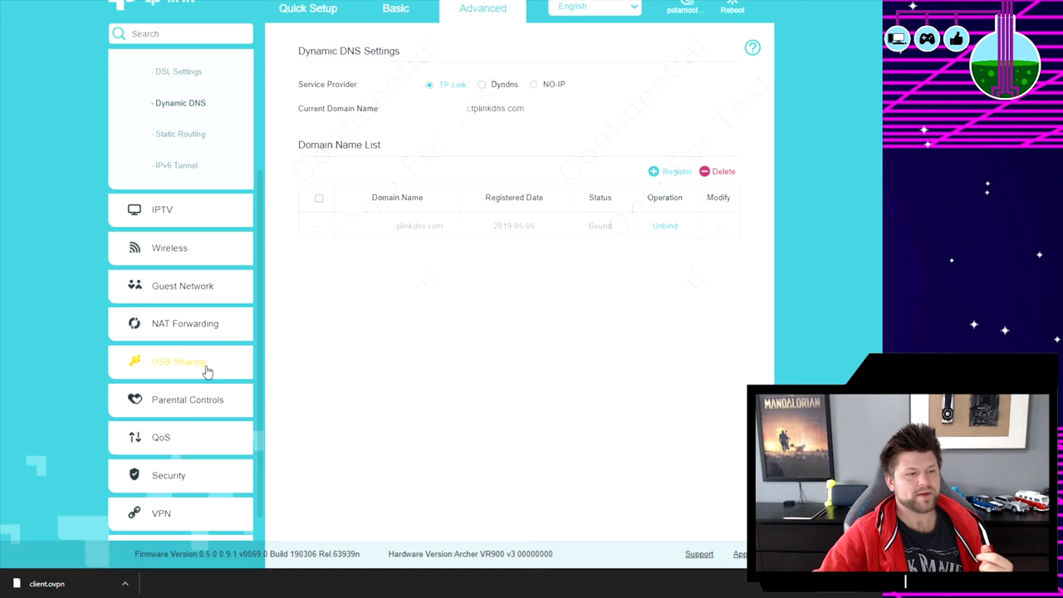
pyautogui.click(170, 513)
# Export the client.ovpn configuration file from the OpenVPN settings page
pyautogui.click(175, 385)
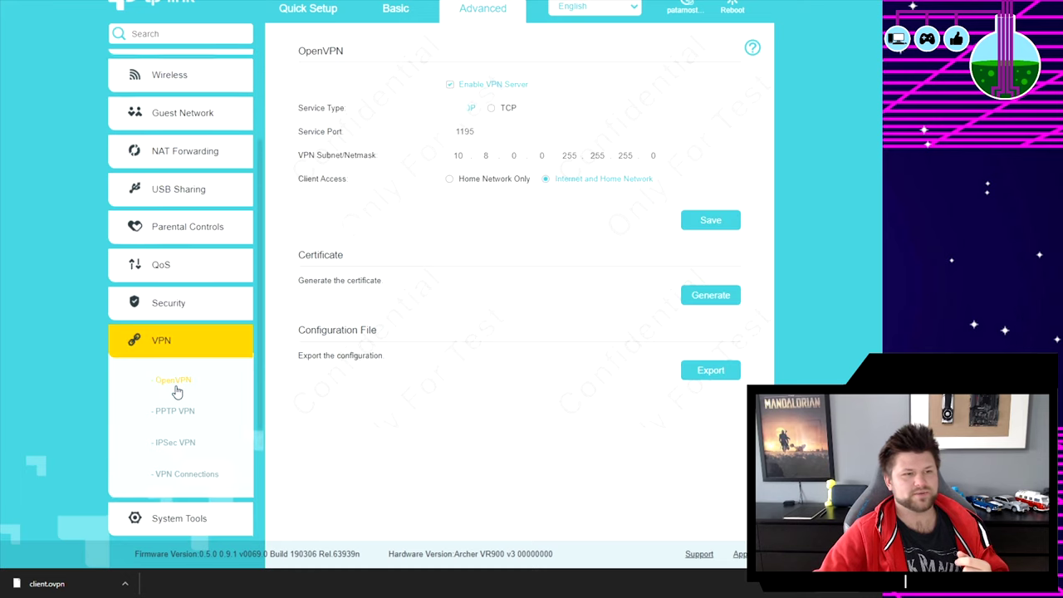
pyautogui.click(709, 373)
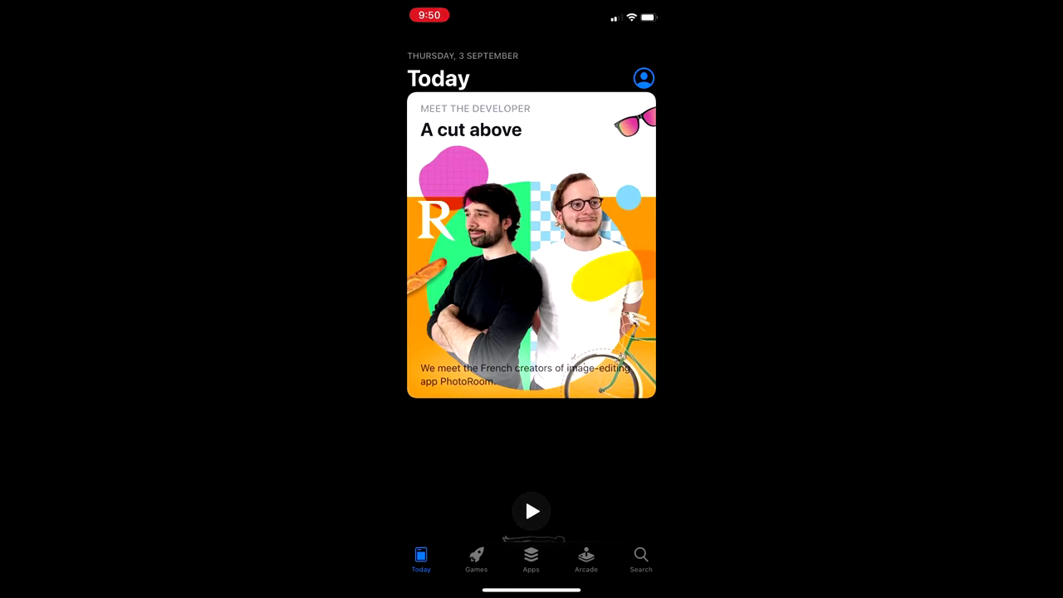
pyautogui.click(641, 559)
# Search the App Store for 'openvpn' to find the installed OpenVPN Connect app
pyautogui.click(498, 109)
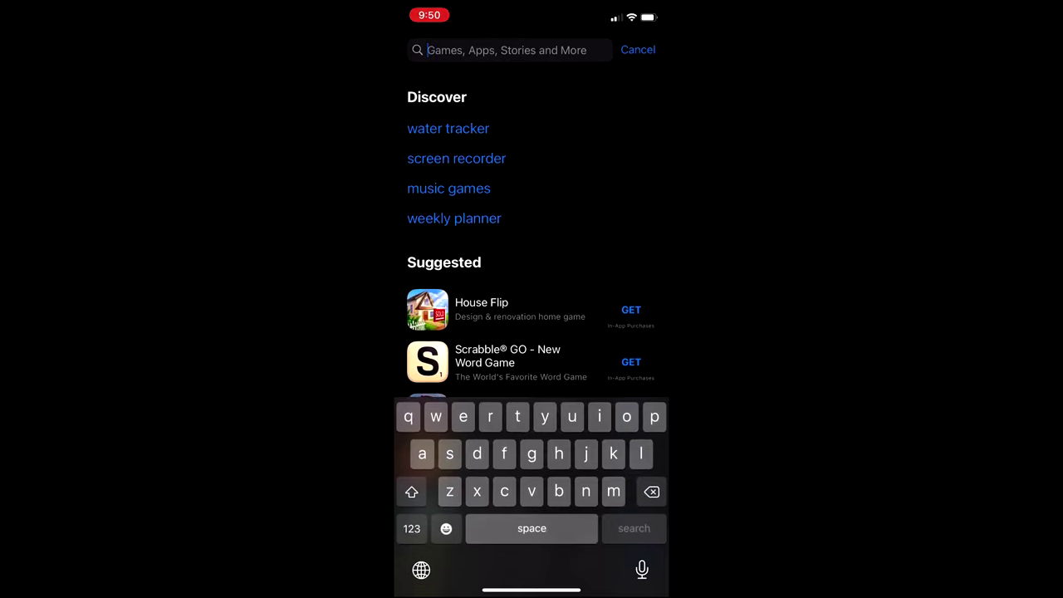
pyautogui.write('openvpn')
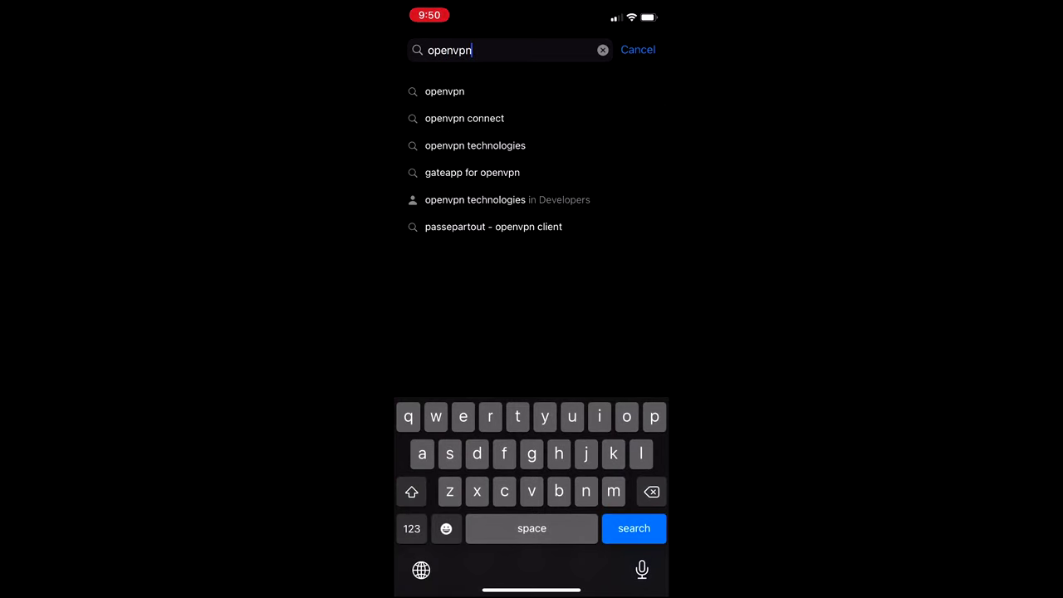
pyautogui.press('Return')
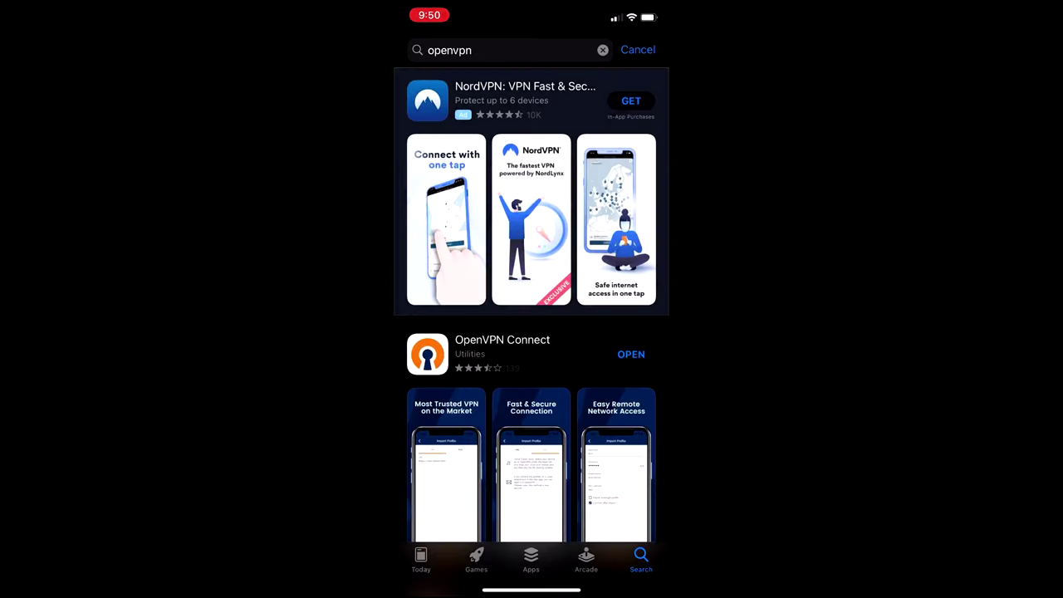
pyautogui.scroll(-3, 532, 332)
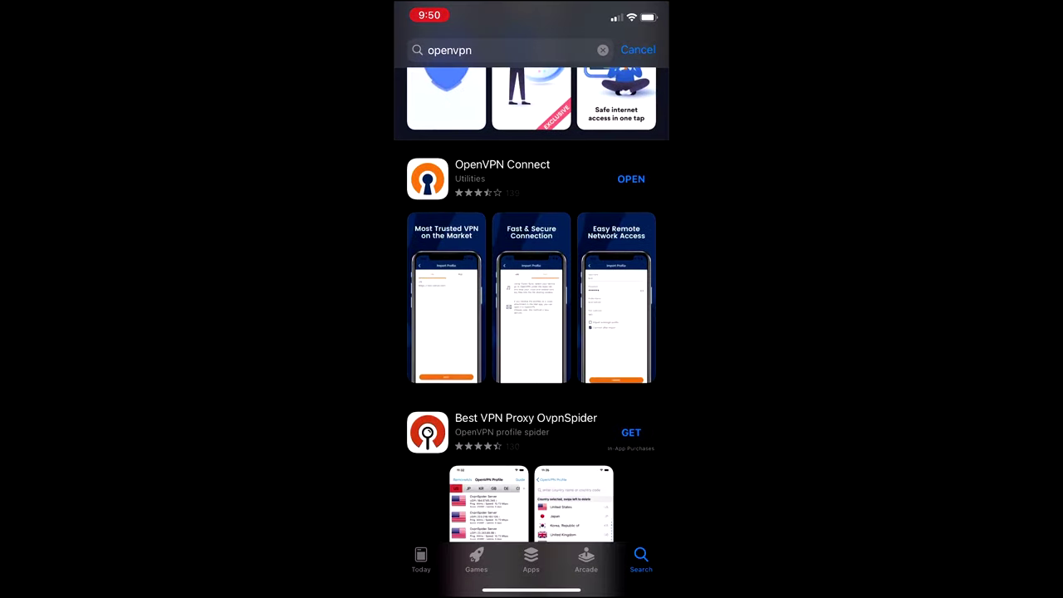
pyautogui.click(630, 179)
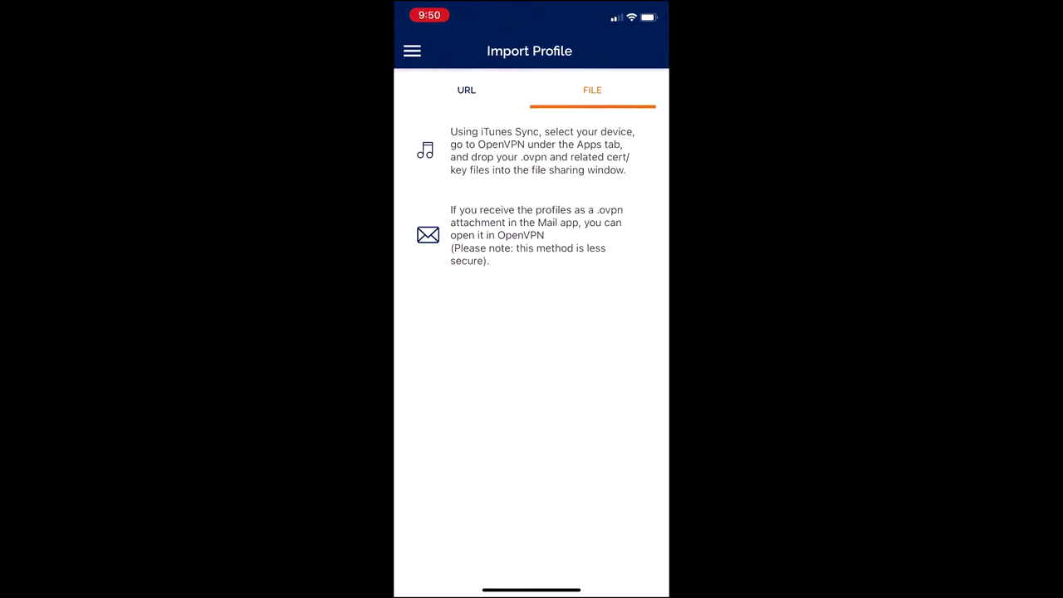
pyautogui.click(412, 51)
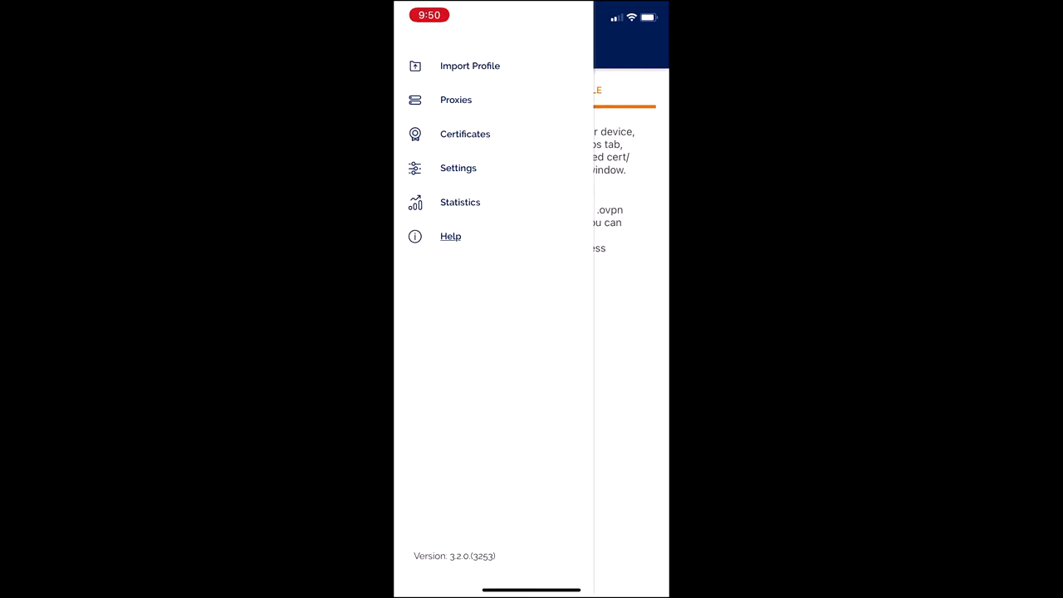
pyautogui.click(470, 66)
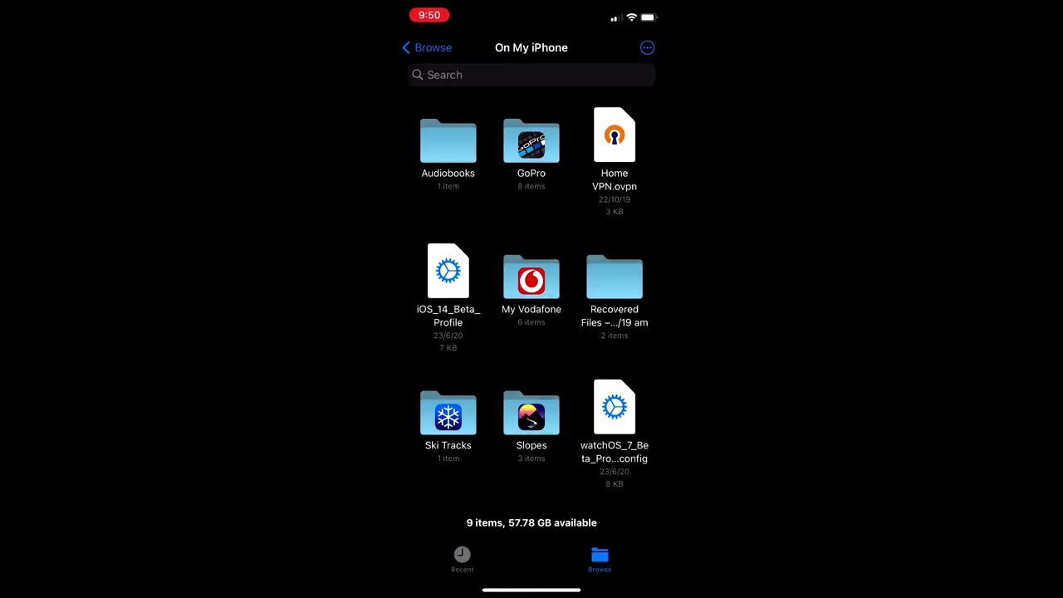
# Preview client (1).ovpn from the My Vodafone folder and bring up its share sheet
pyautogui.scroll(-1, 532, 299)
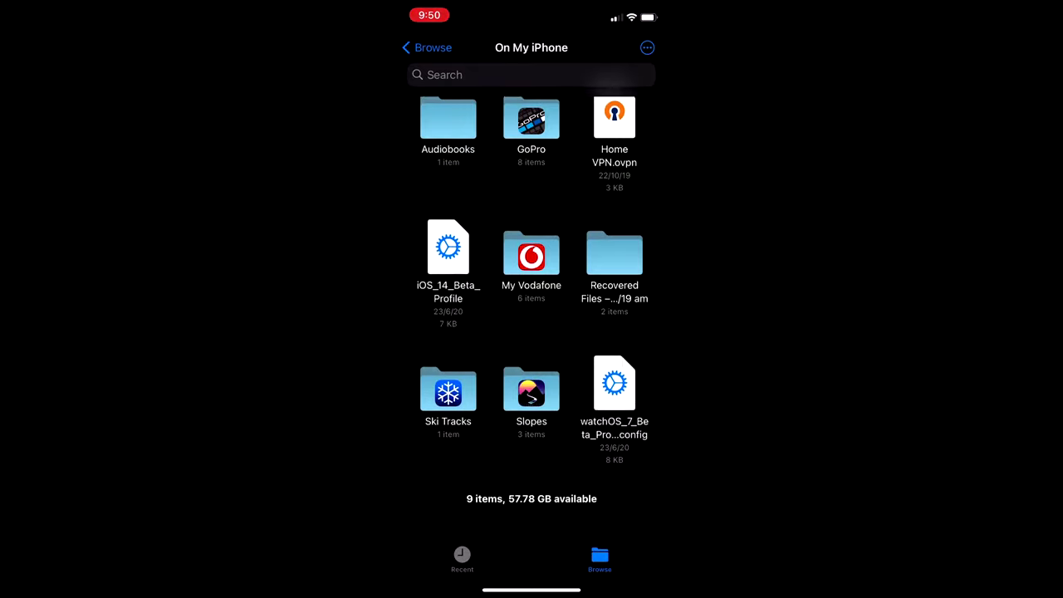
pyautogui.click(532, 282)
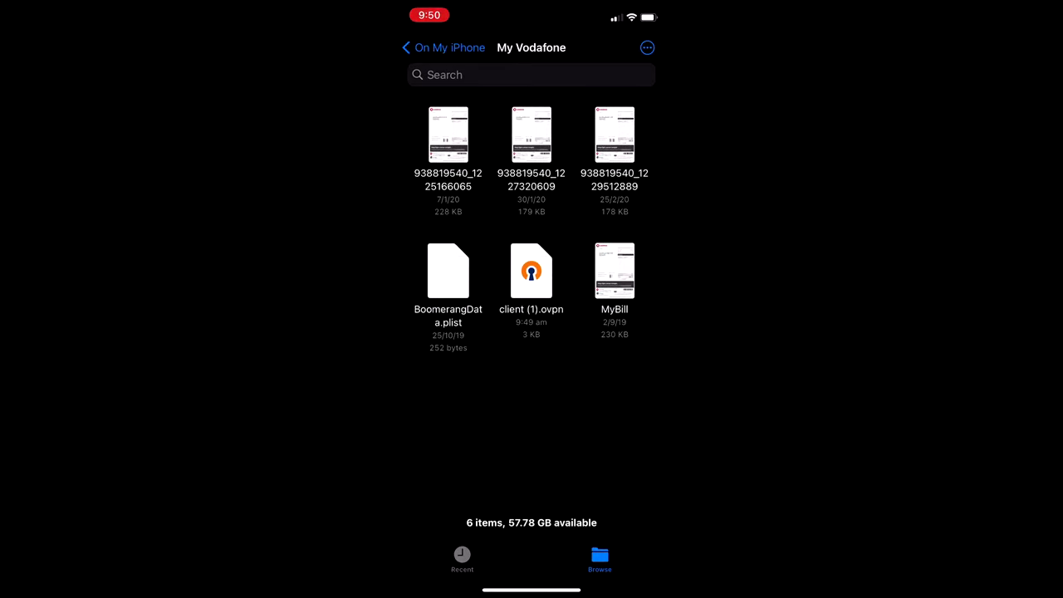
pyautogui.click(532, 271)
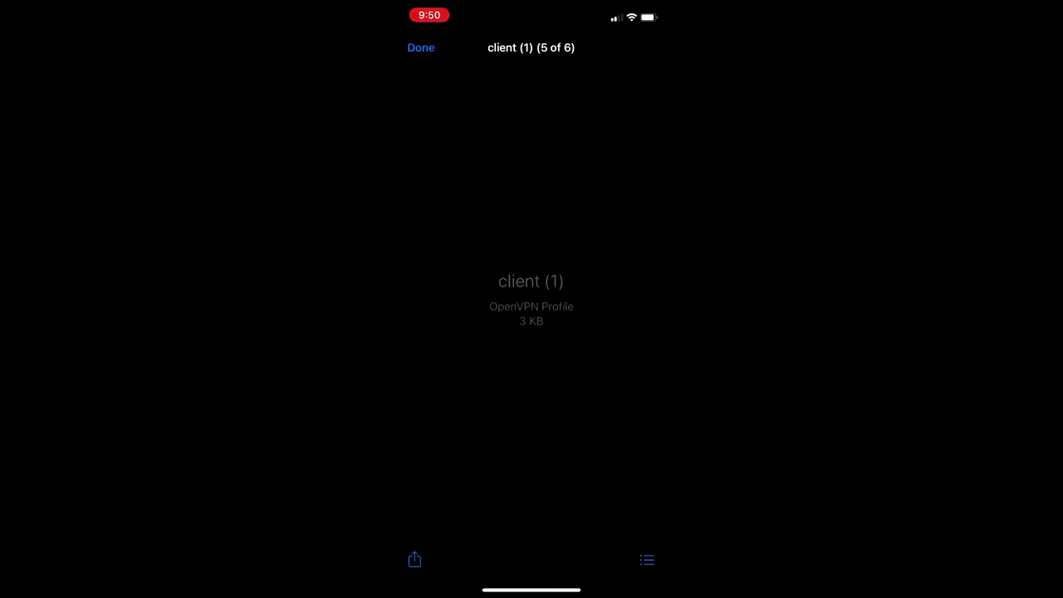
pyautogui.click(414, 560)
pyautogui.moveTo(598, 448); pyautogui.dragTo(432, 448)
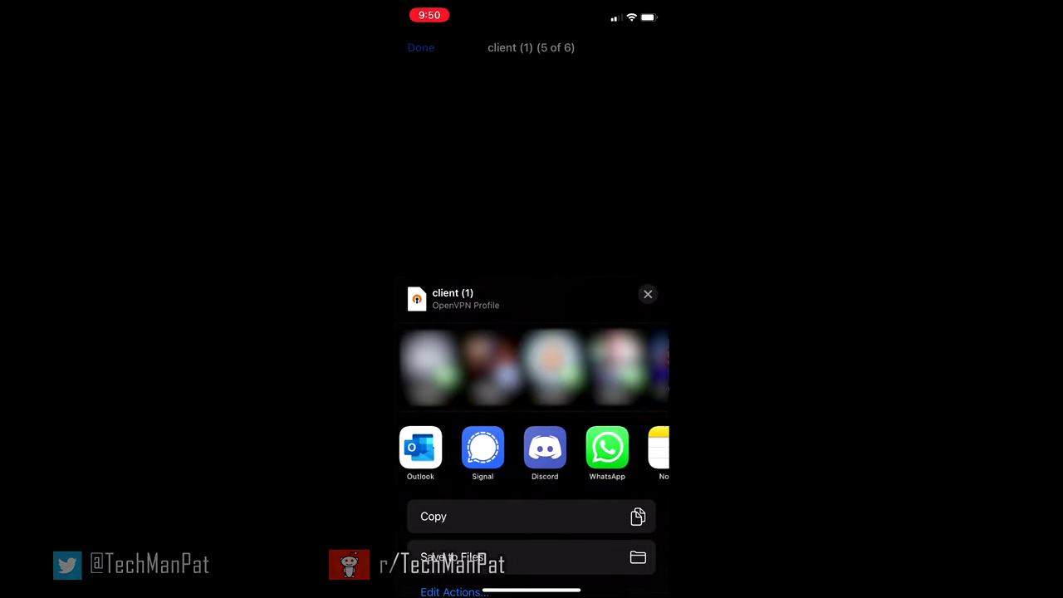
# Share client (1).ovpn to OpenVPN, add the profile, and allow the VPN configuration with the passcode
pyautogui.click(623, 447)
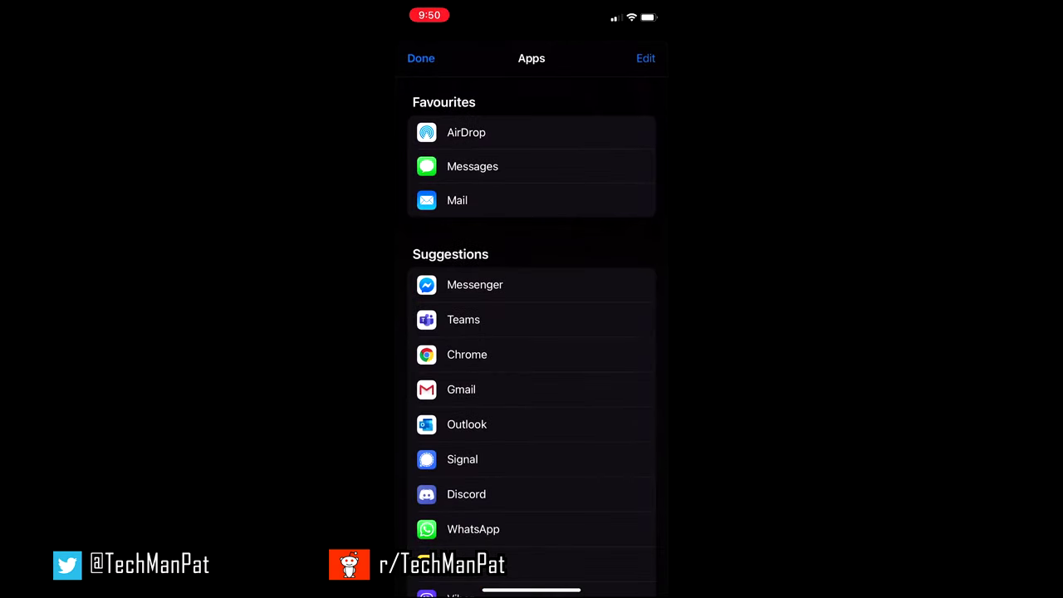
pyautogui.scroll(-5, 531, 332)
pyautogui.scroll(-3, 531, 332)
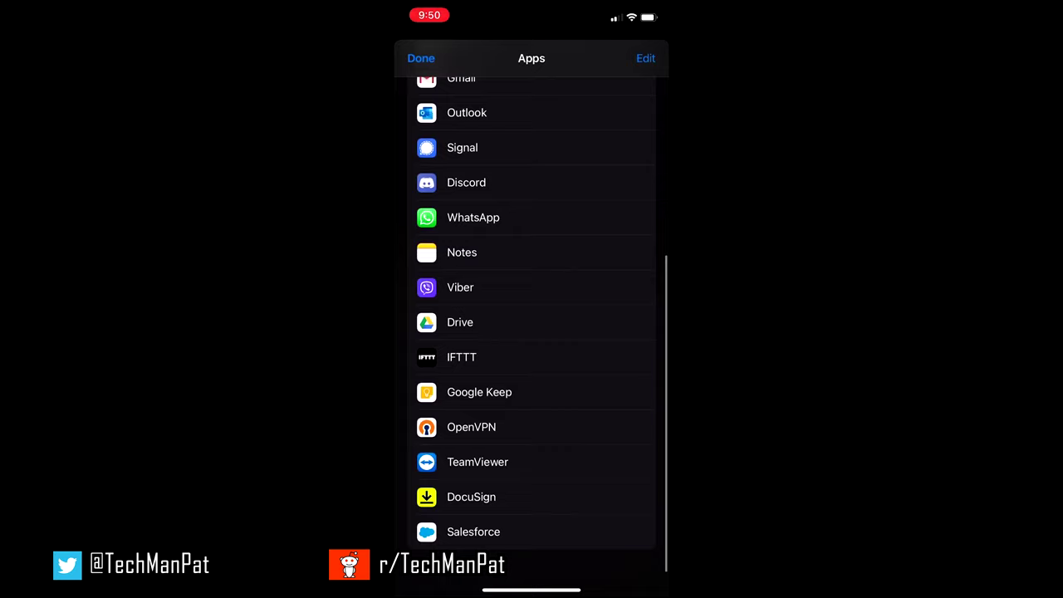
pyautogui.click(470, 427)
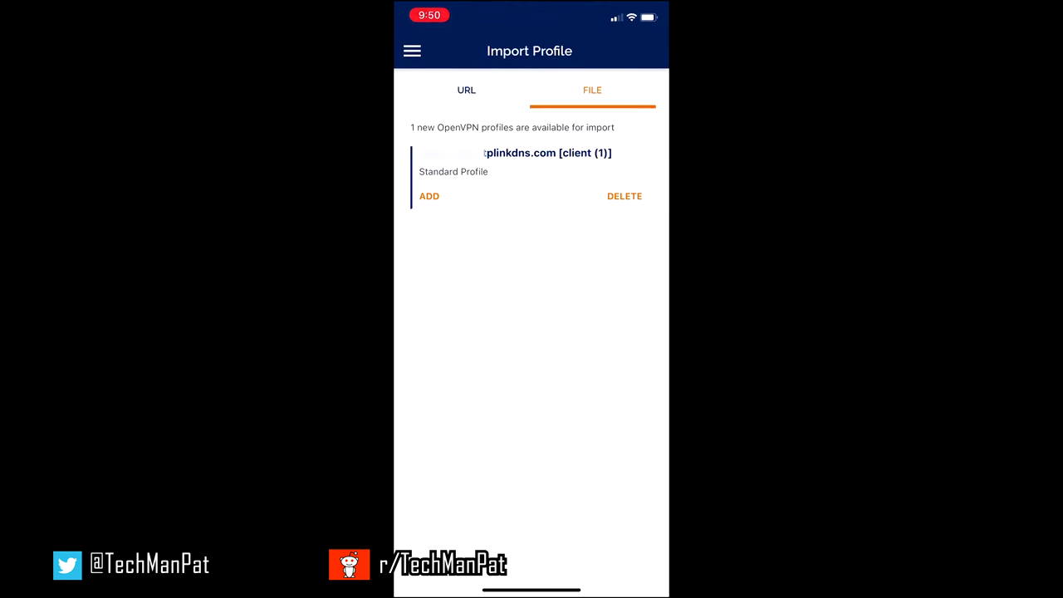
pyautogui.click(429, 196)
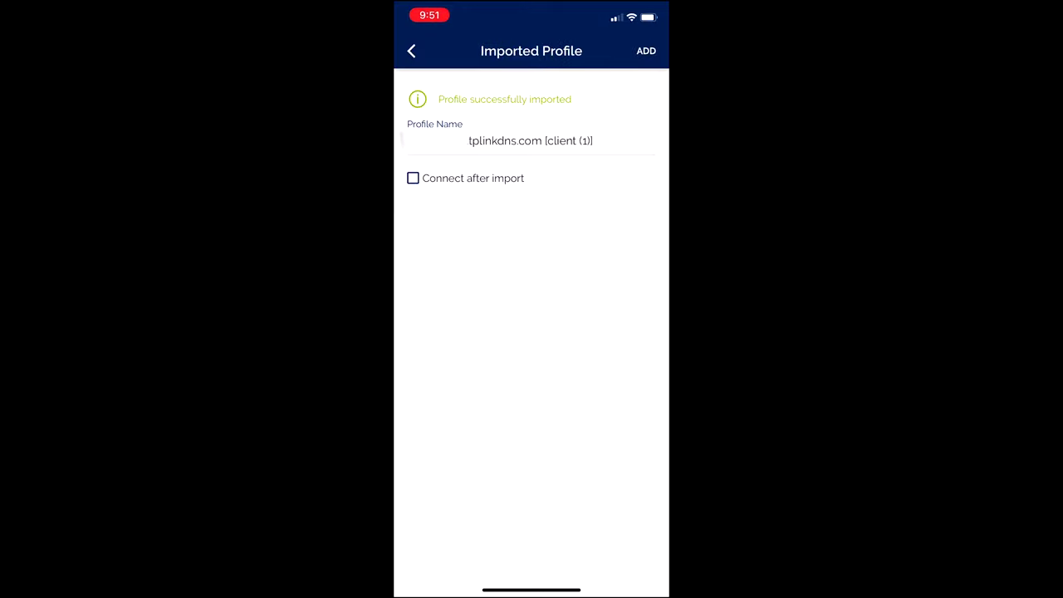
pyautogui.click(646, 51)
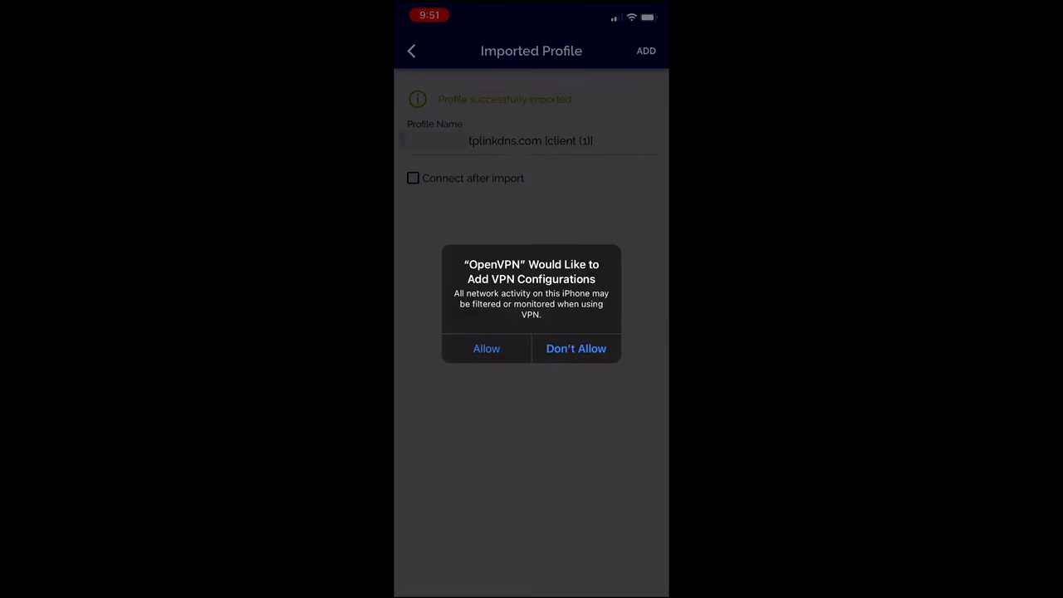
pyautogui.click(486, 348)
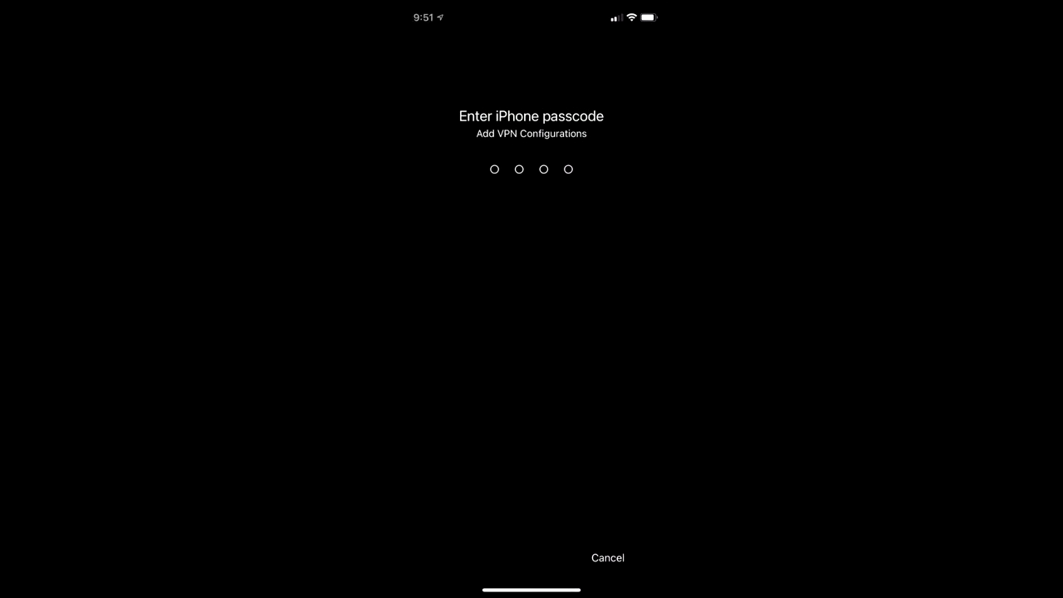
pyautogui.write('•••')
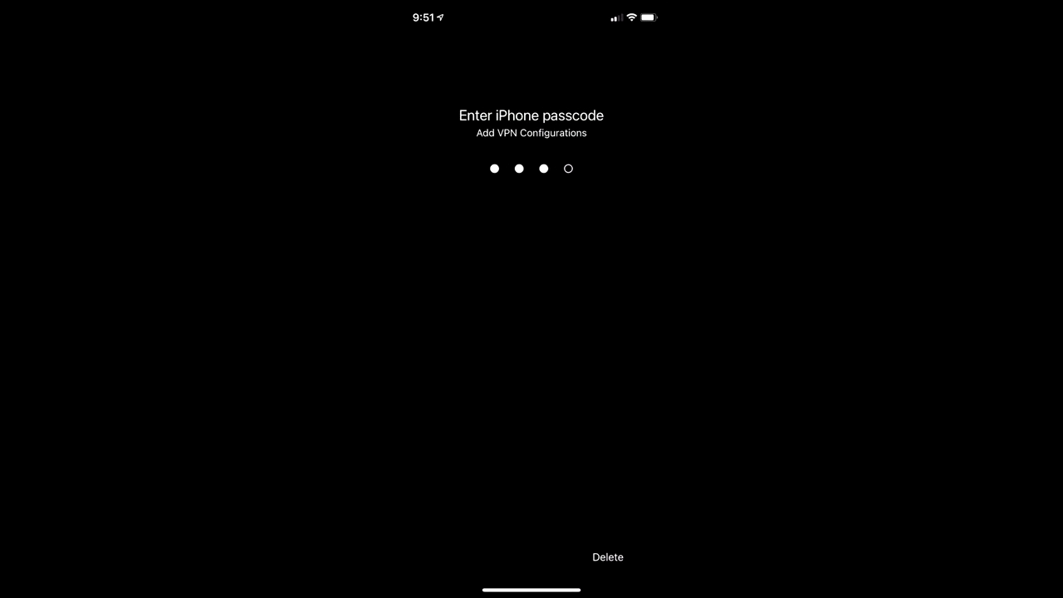
pyautogui.write('•')
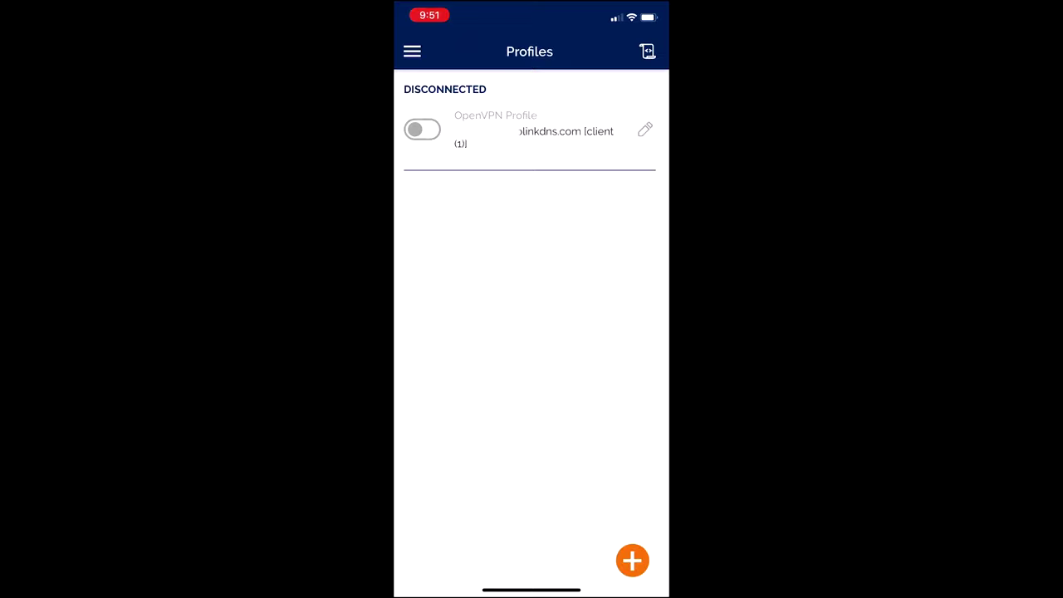
# Turn off Wi-Fi, connect the imported VPN profile over 4G, and go to the home screen
pyautogui.moveTo(647, 7); pyautogui.dragTo(648, 250)
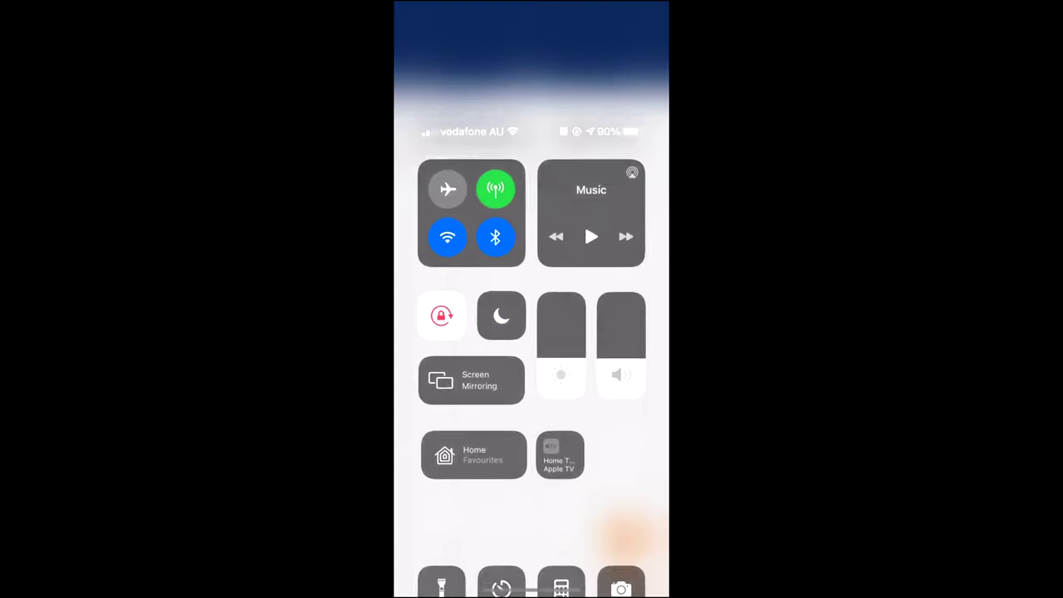
pyautogui.click(447, 184)
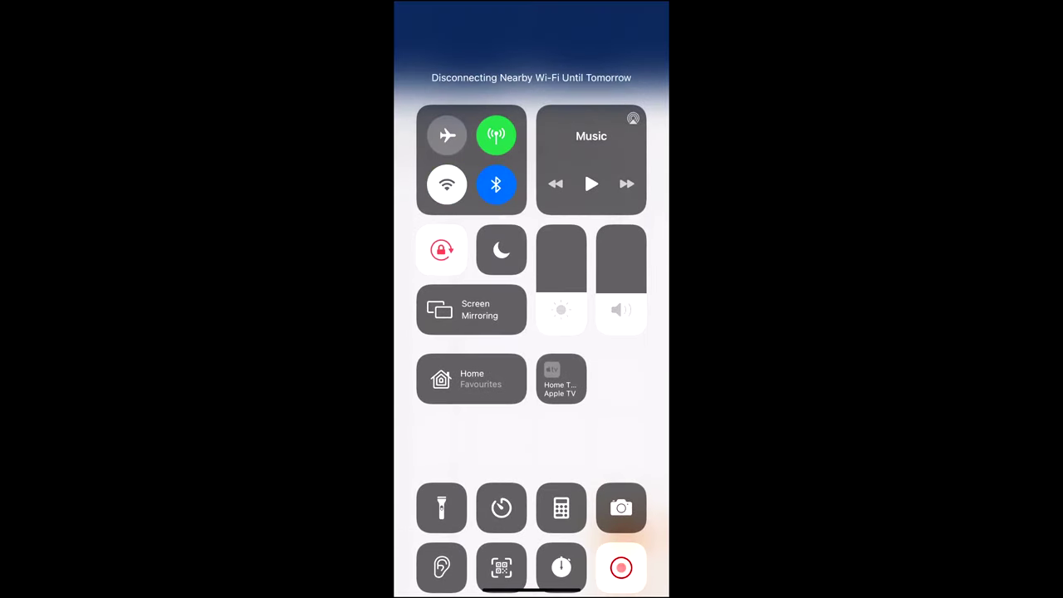
pyautogui.click(531, 441)
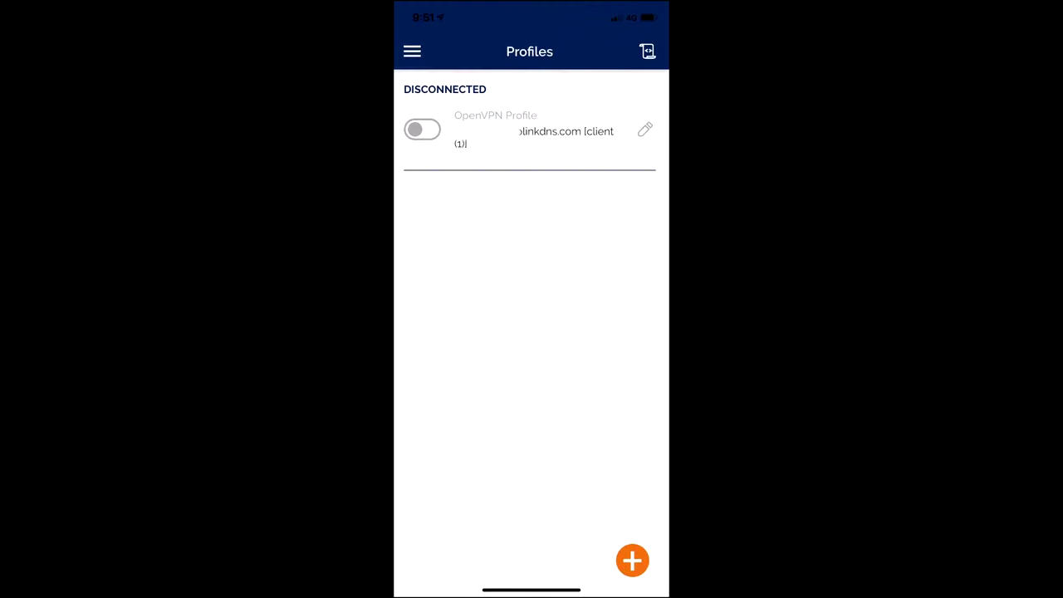
pyautogui.click(422, 129)
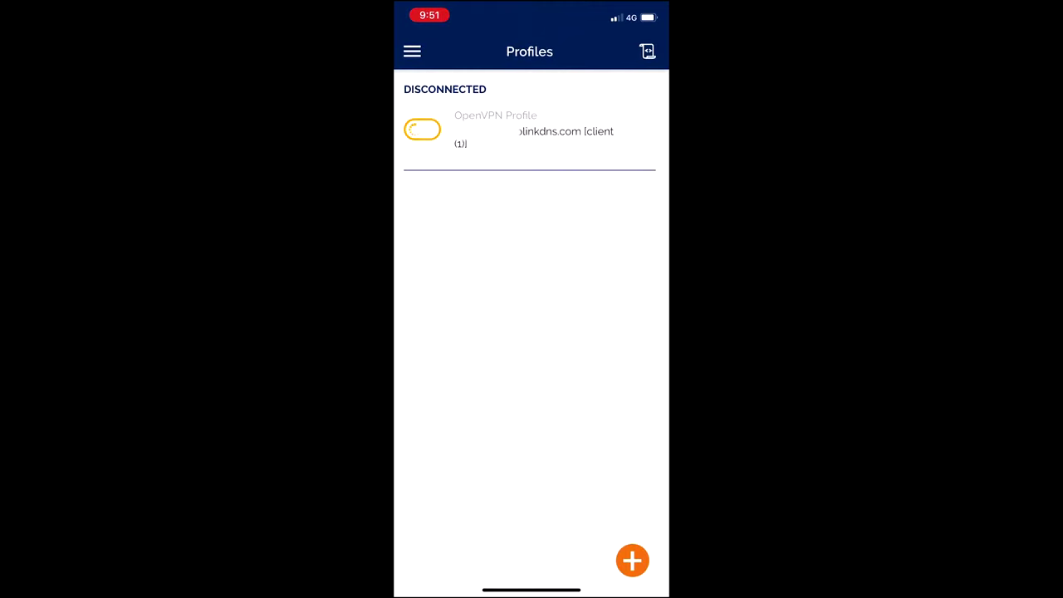
pyautogui.moveTo(531, 590); pyautogui.dragTo(532, 349)
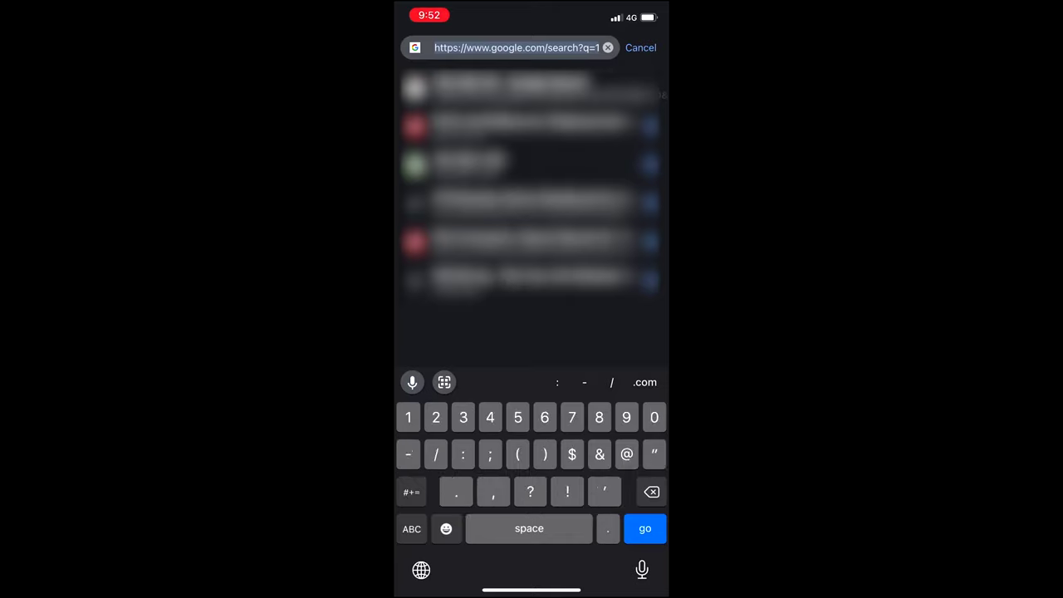
# Load 192.168.1.120 in iPhone Chrome over the VPN, then focus and close the Username field
pyautogui.write('192.168')
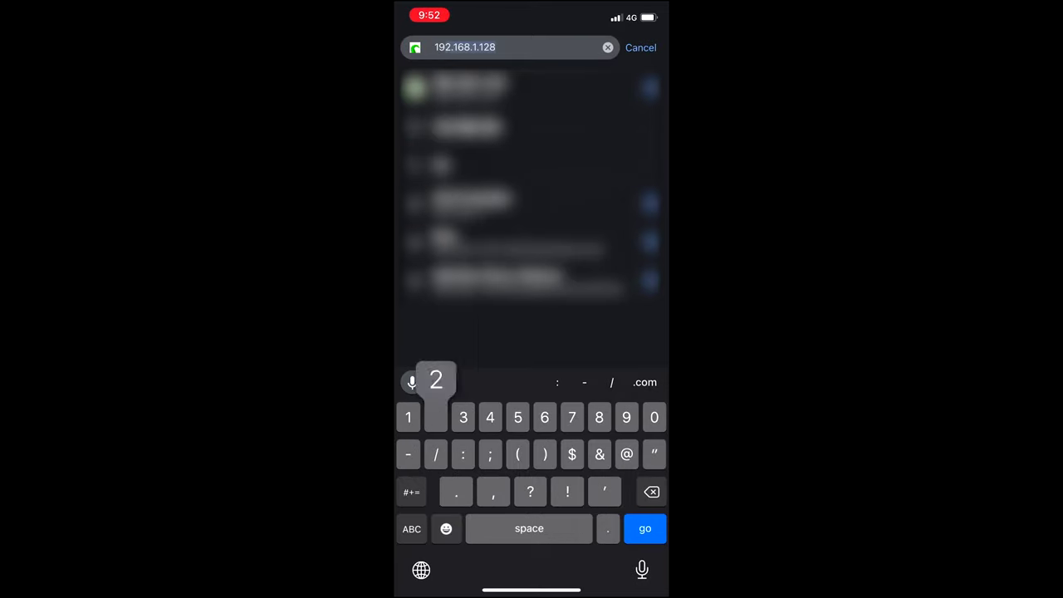
pyautogui.write('.')
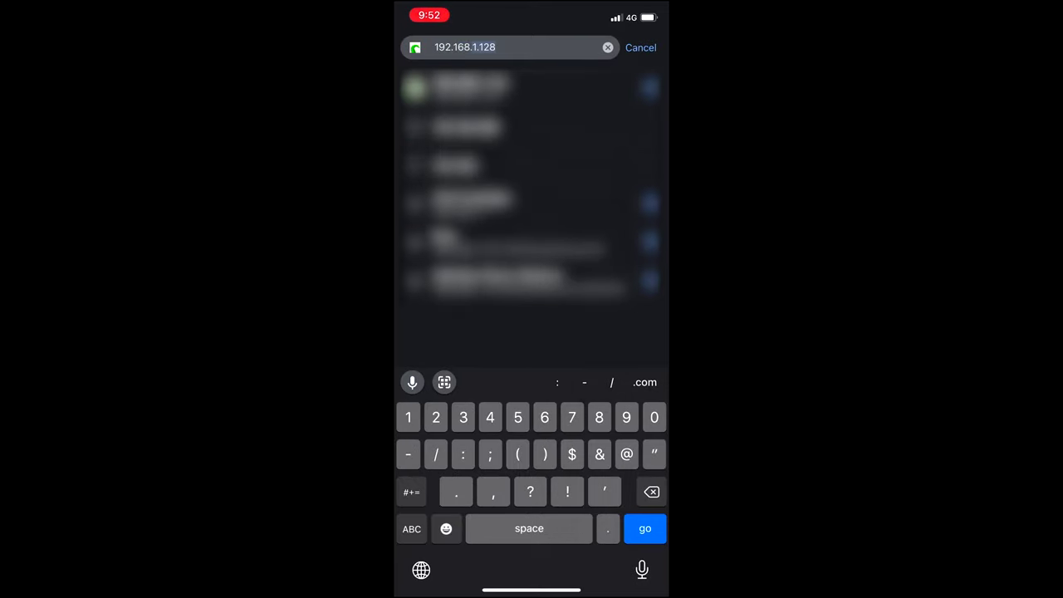
pyautogui.write('1.120')
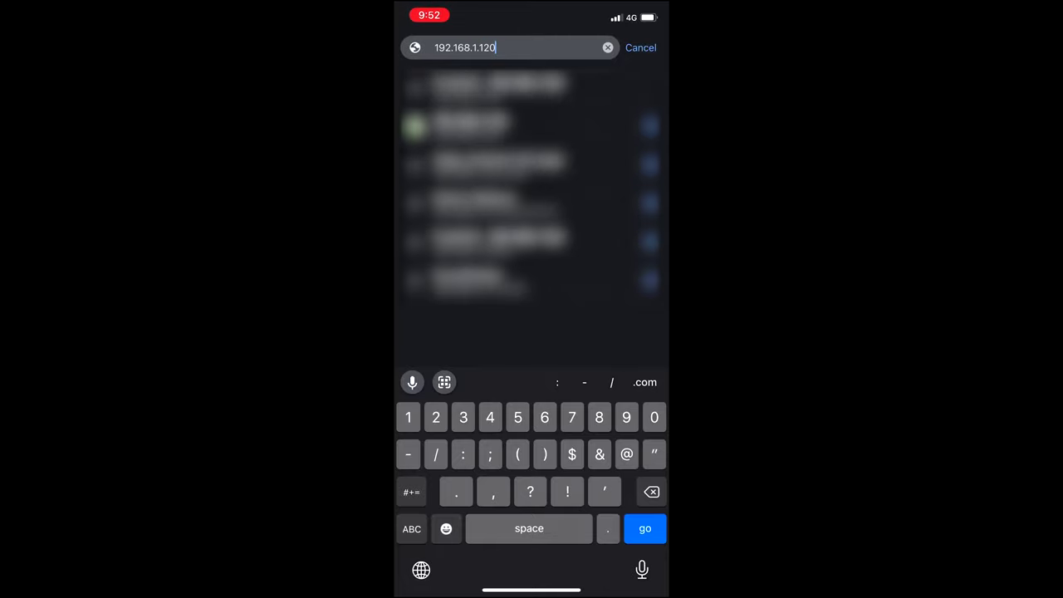
pyautogui.press('Return')
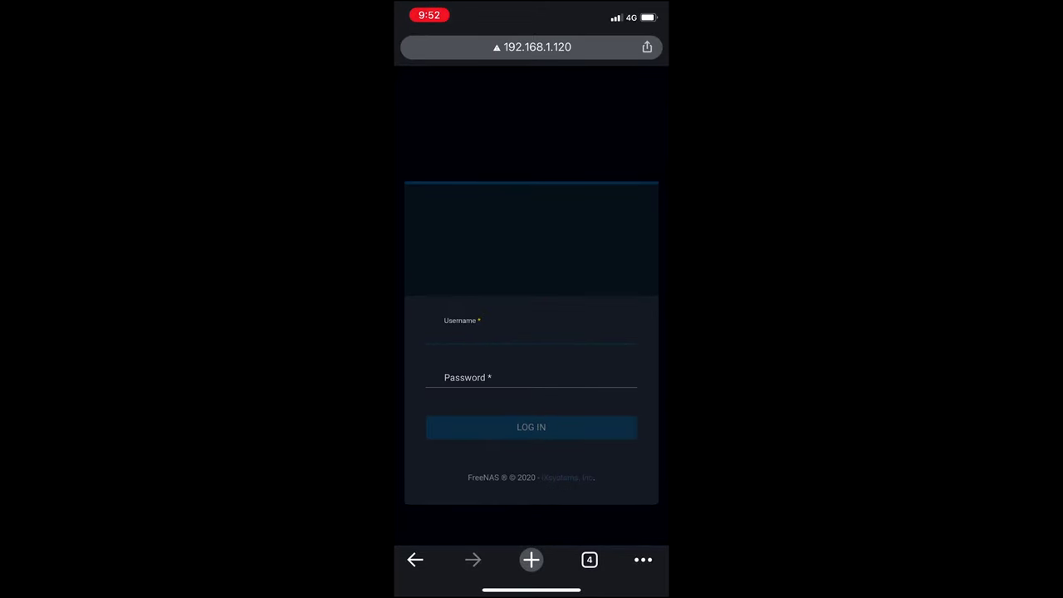
pyautogui.click(499, 335)
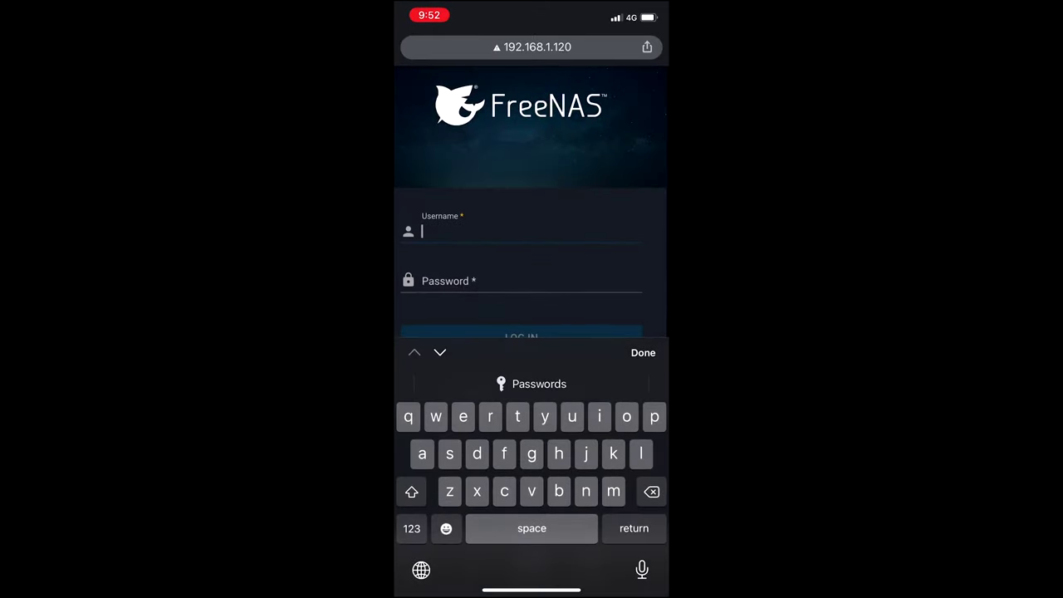
pyautogui.click(643, 352)
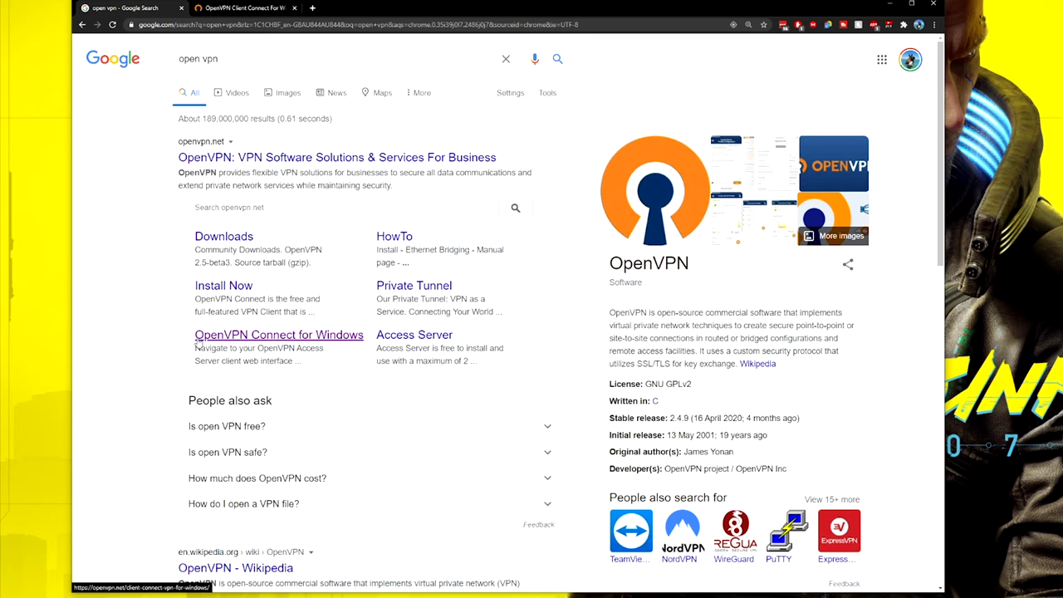
# Download the OpenVPN Connect V3 .msi from openvpn.net and run its installer through Install
pyautogui.click(293, 340)
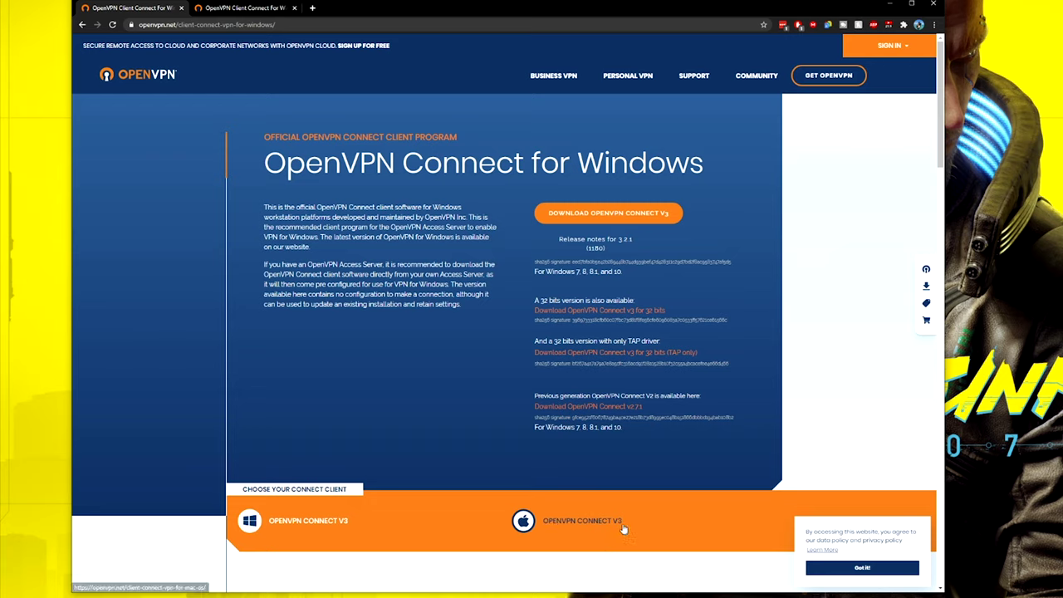
pyautogui.click(584, 214)
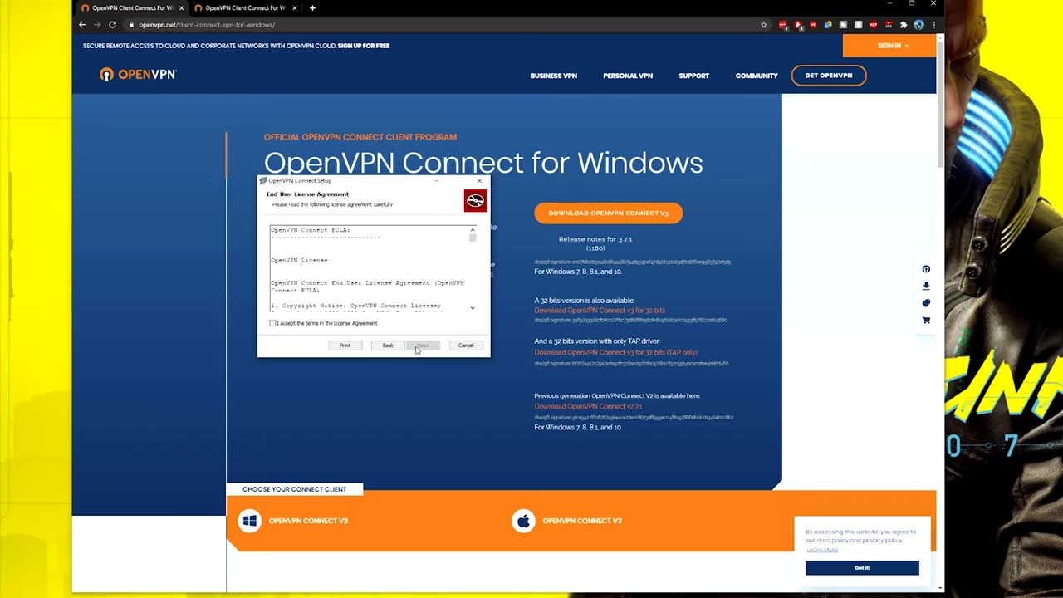
pyautogui.click(422, 346)
pyautogui.click(423, 345)
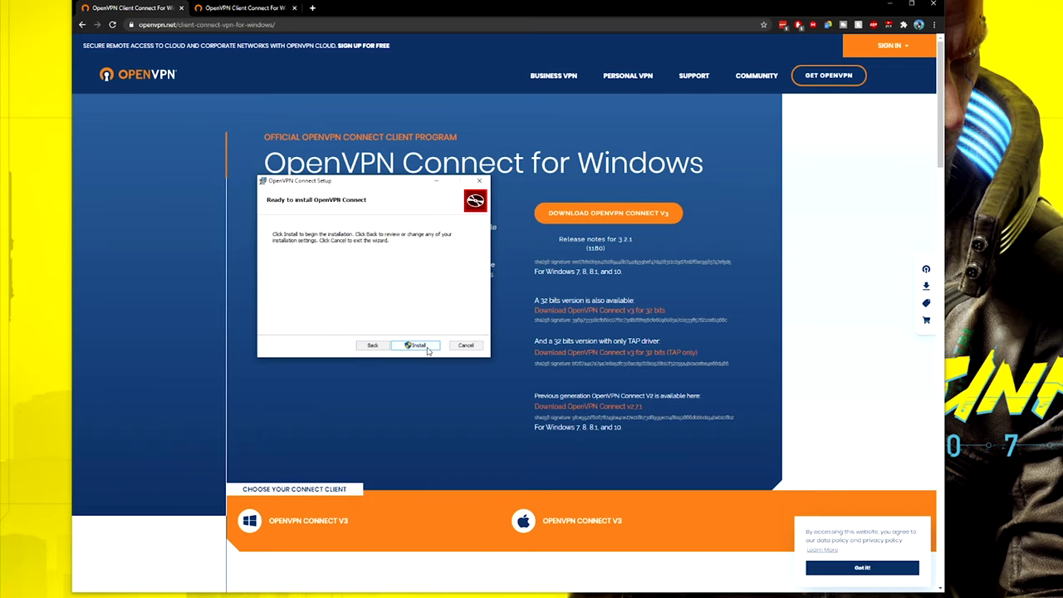
pyautogui.click(423, 345)
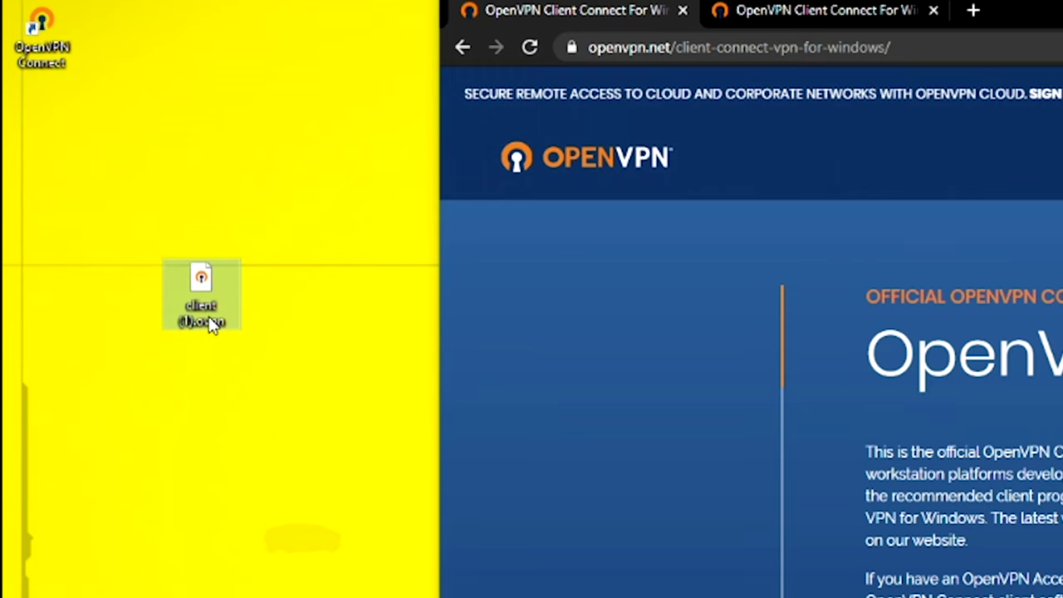
# Uncover the desktop, finish the OpenVPN Connect setup, and open client (1).ovpn
pyautogui.moveTo(93, 147); pyautogui.dragTo(104, 112)
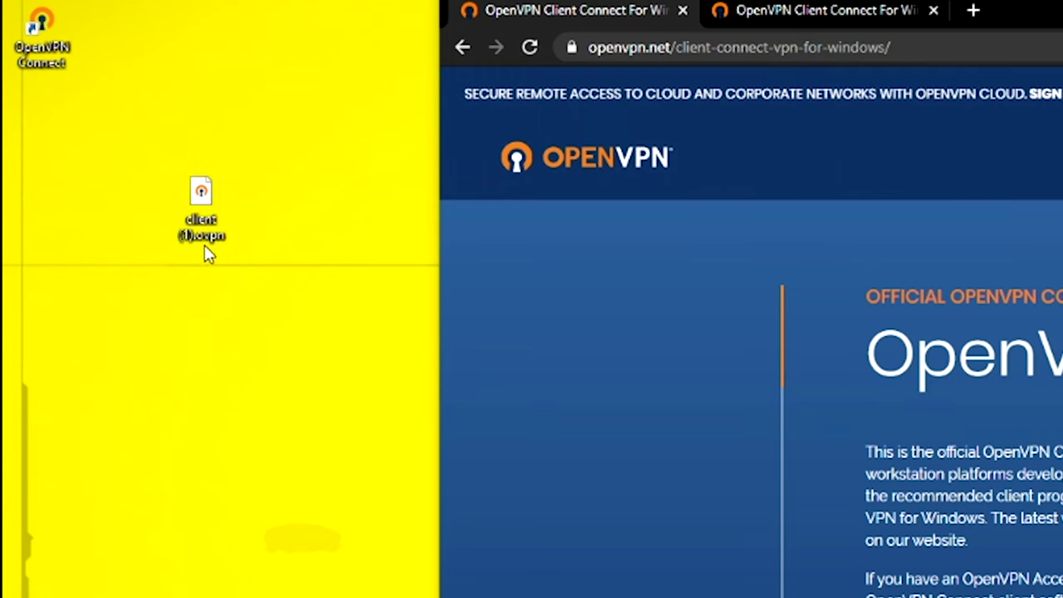
pyautogui.moveTo(221, 236); pyautogui.dragTo(197, 301)
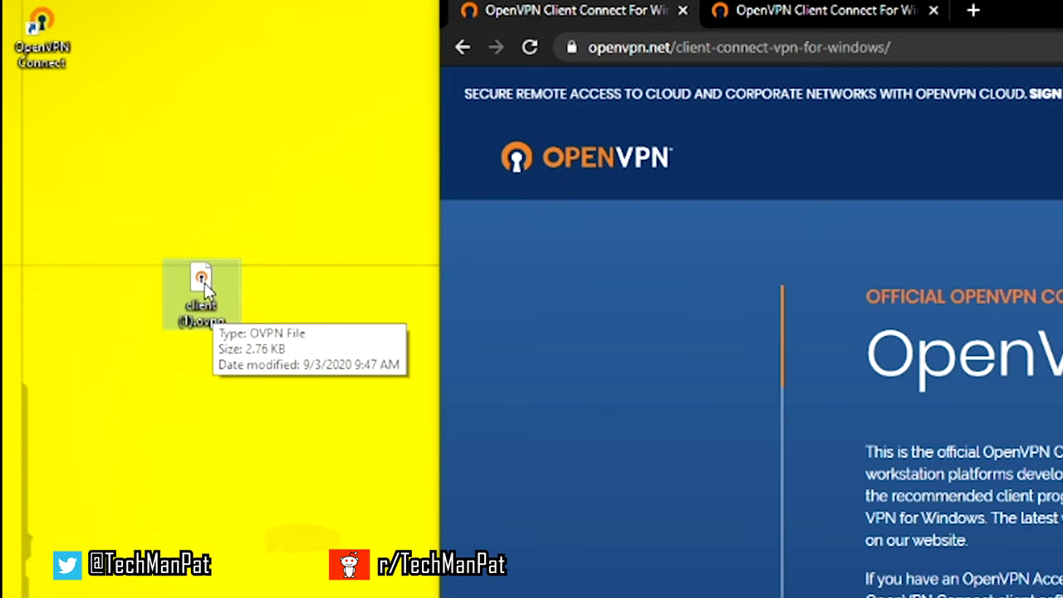
pyautogui.moveTo(605, 1); pyautogui.dragTo(534, 0)
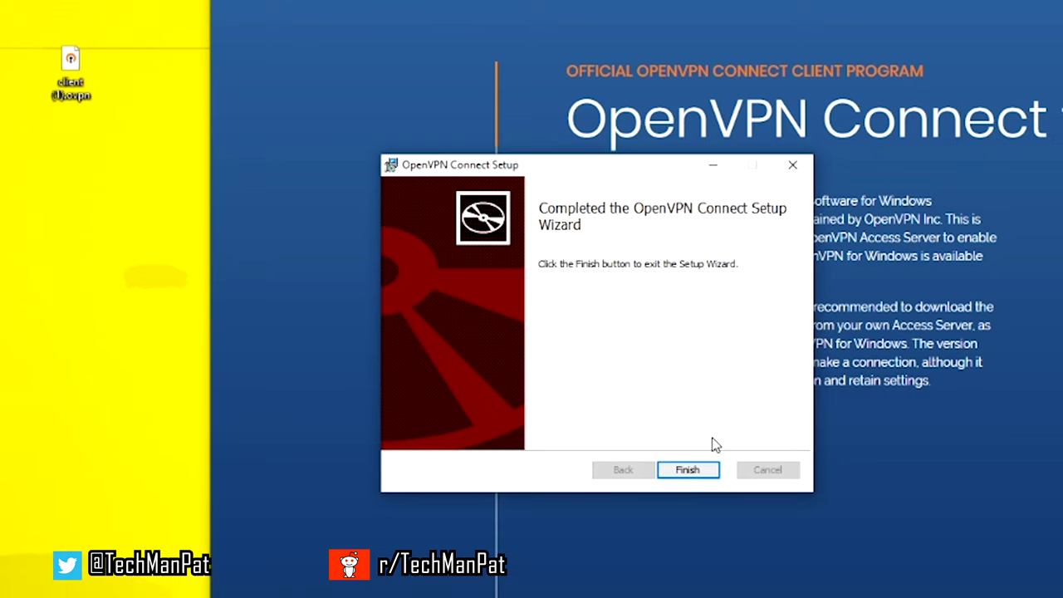
pyautogui.click(703, 472)
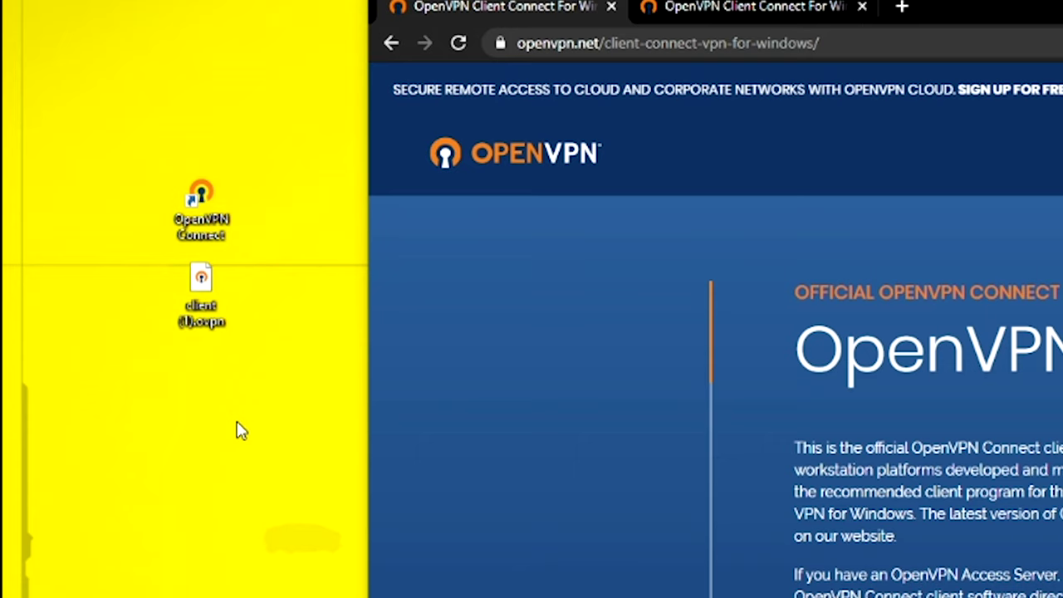
pyautogui.doubleClick(202, 324)
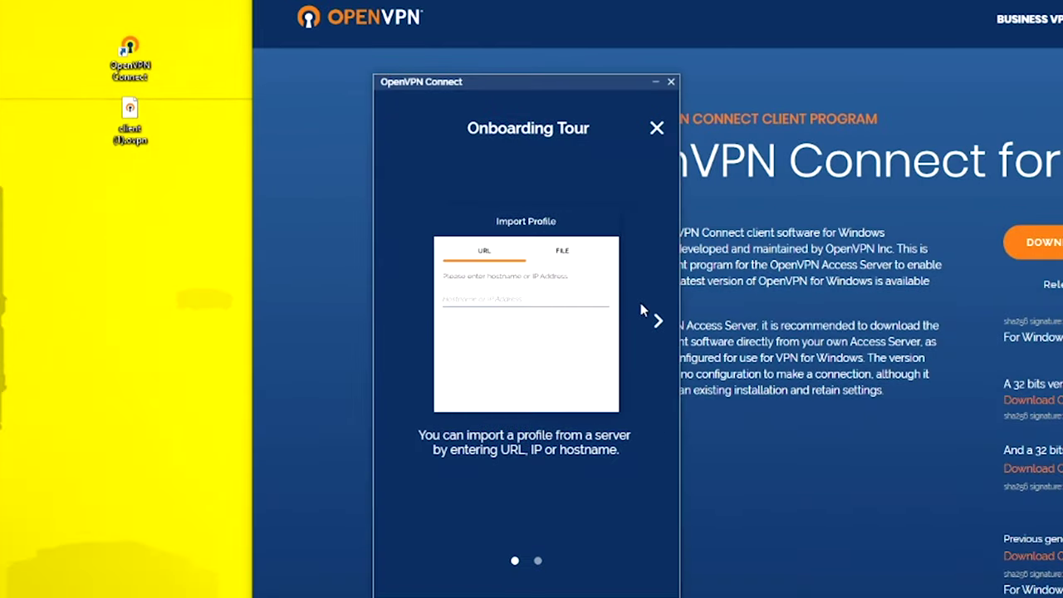
# Skip the onboarding tour, import and add the tplinkdns.com .ovpn profile, then connect to it
pyautogui.click(657, 321)
pyautogui.click(657, 321)
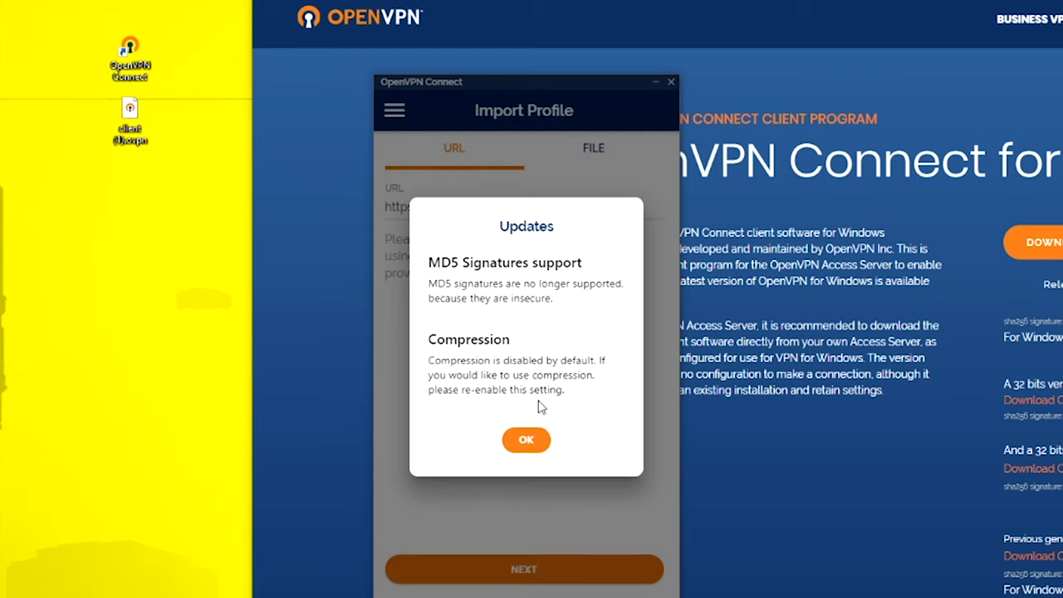
pyautogui.click(528, 442)
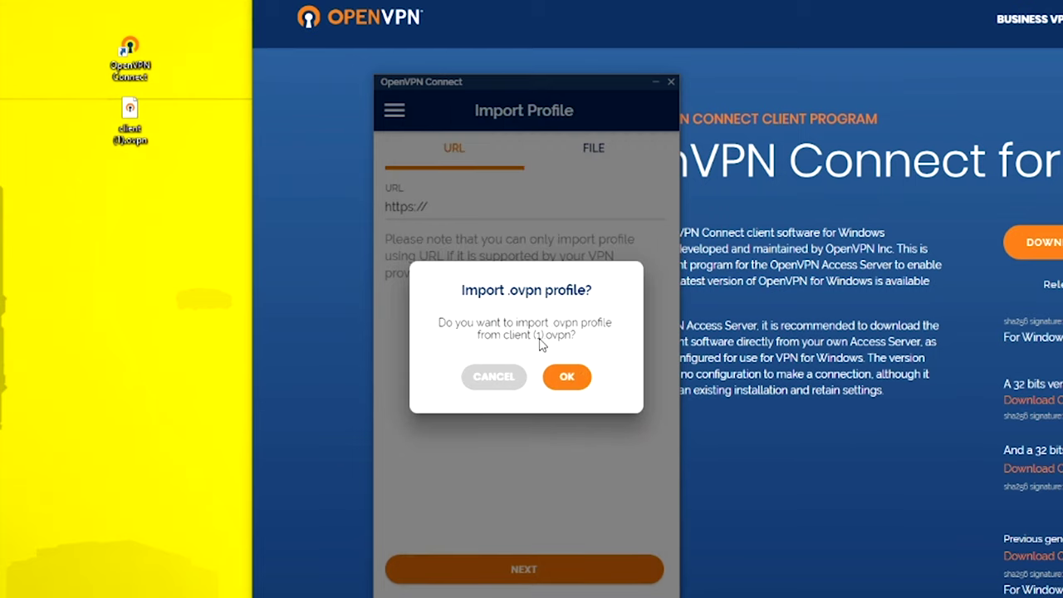
pyautogui.click(567, 376)
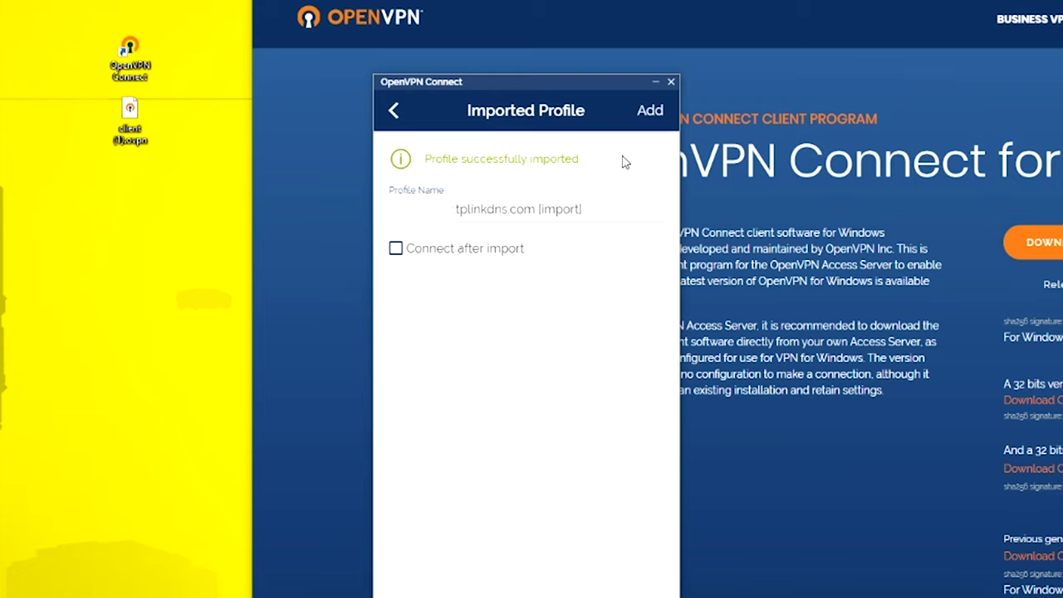
pyautogui.click(648, 111)
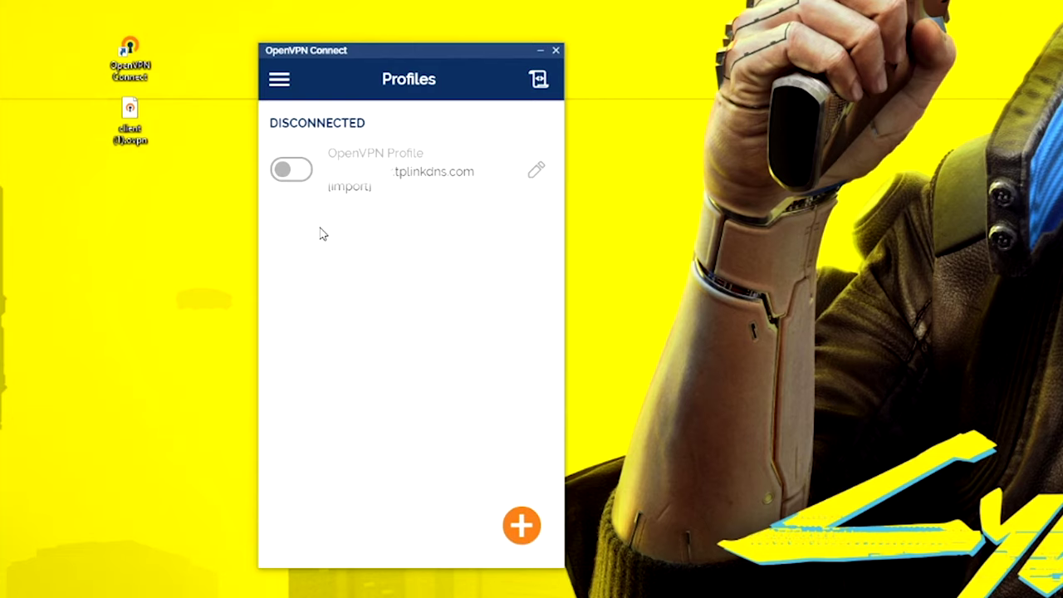
pyautogui.click(291, 172)
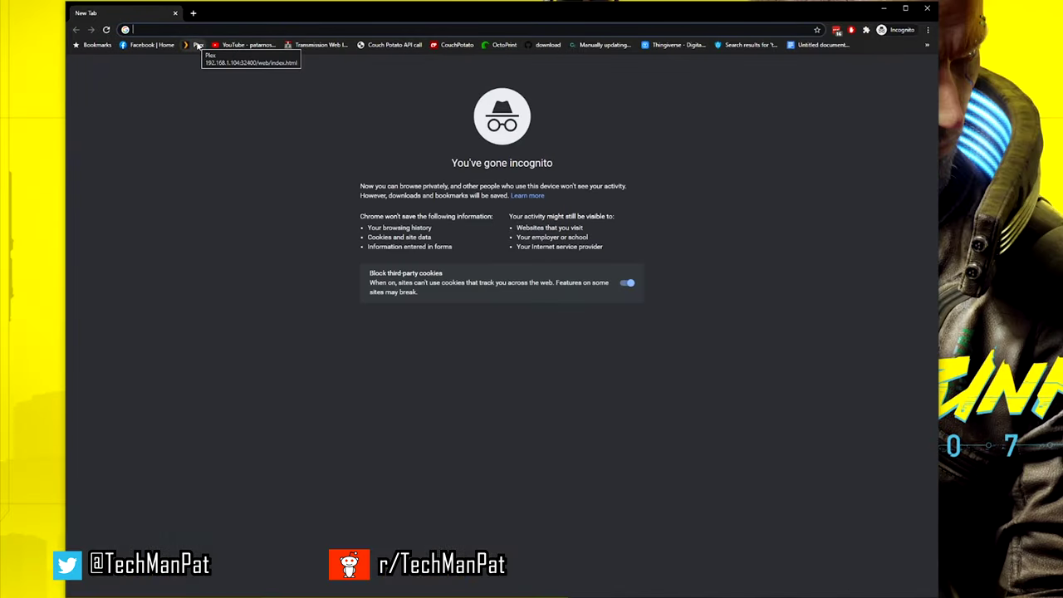
# Enter 192.168.1.120/ui/ in the incognito window's address bar
pyautogui.write('192.')
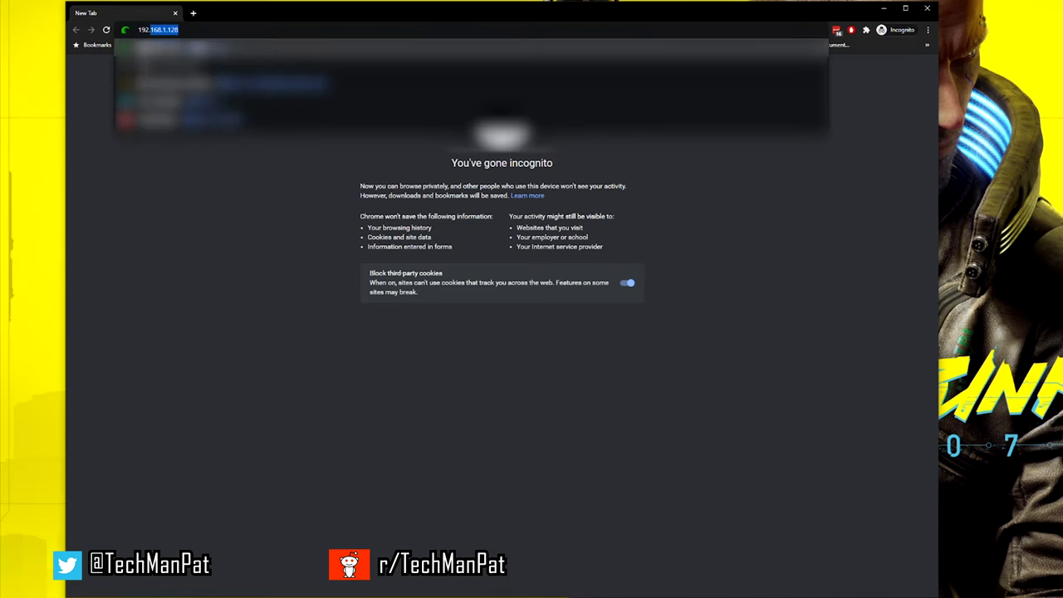
pyautogui.write('168.1.120/ui/')
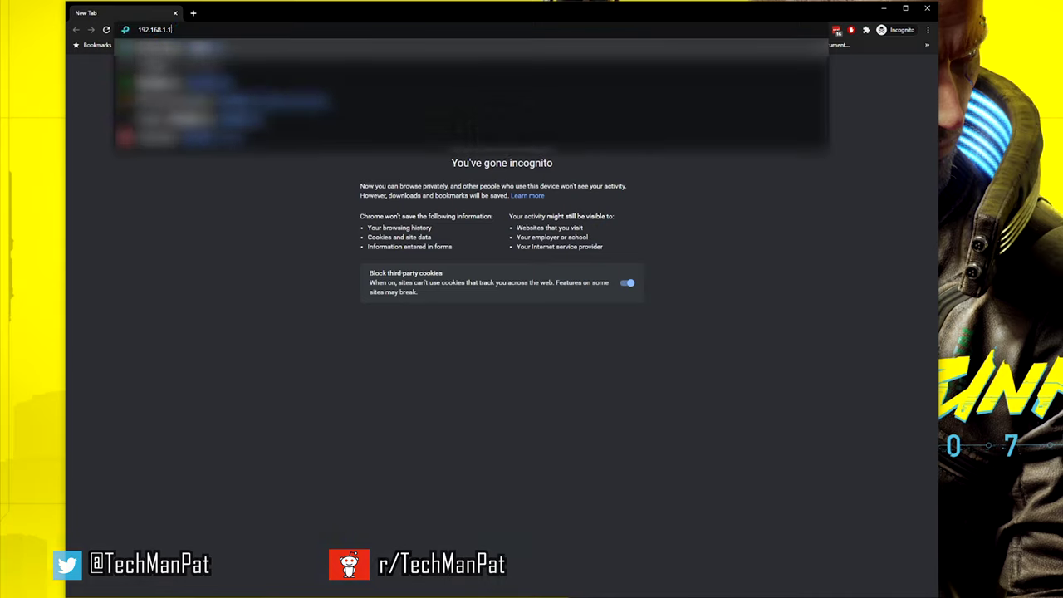